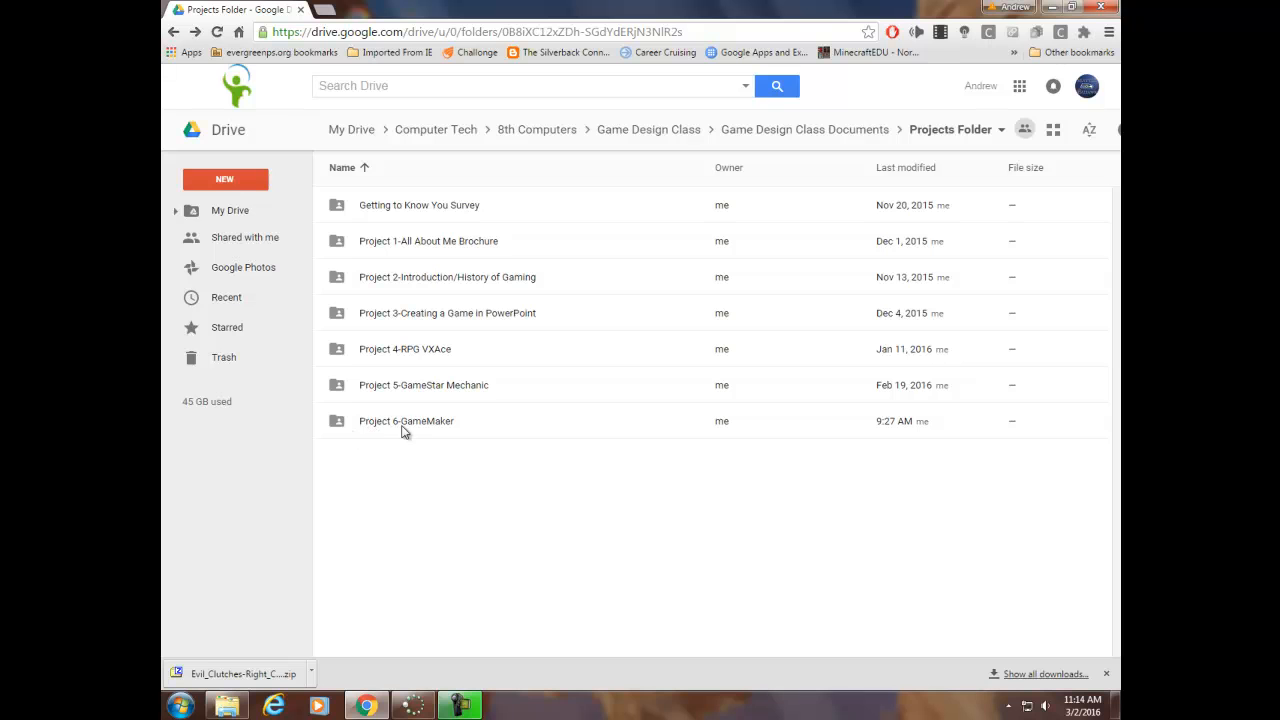
Step: Open Project 6-GameMaker, Evil Clutches and the Step 3 sprites, sounds, and backgrounds folder, and download the Evil Clutches folder inside
double_click(405, 424)
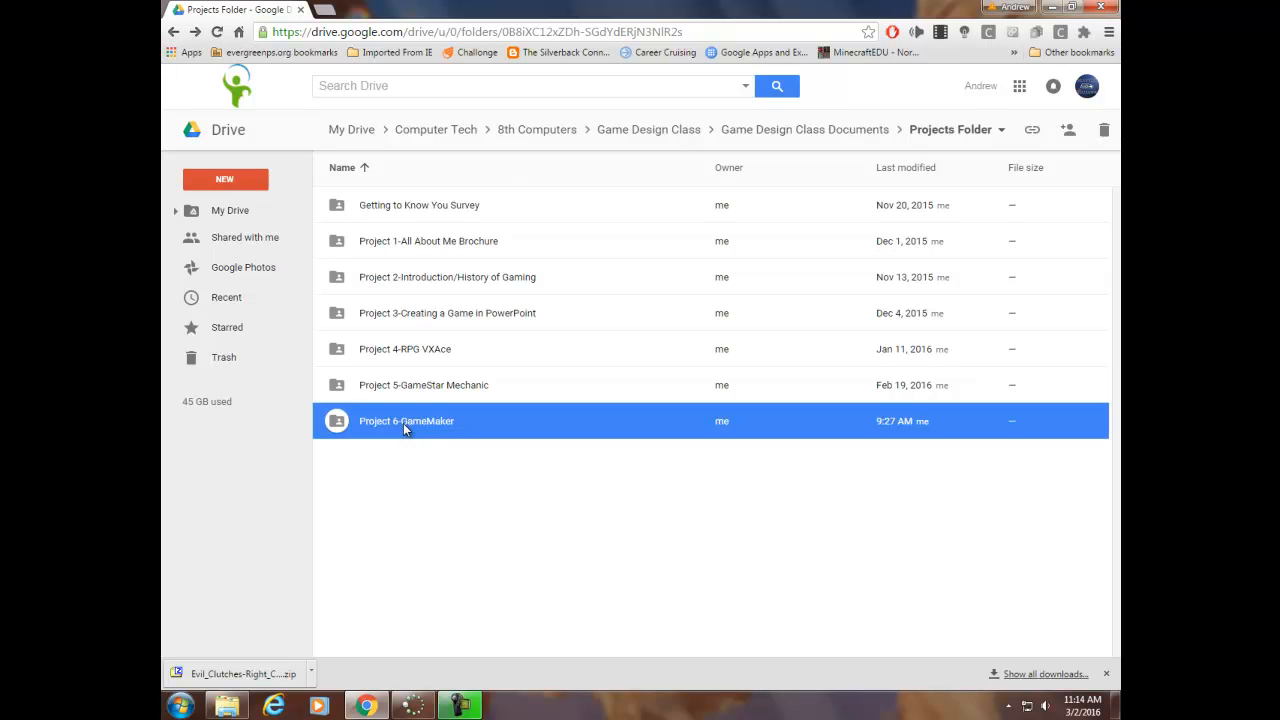
left_click(399, 212)
double_click(399, 214)
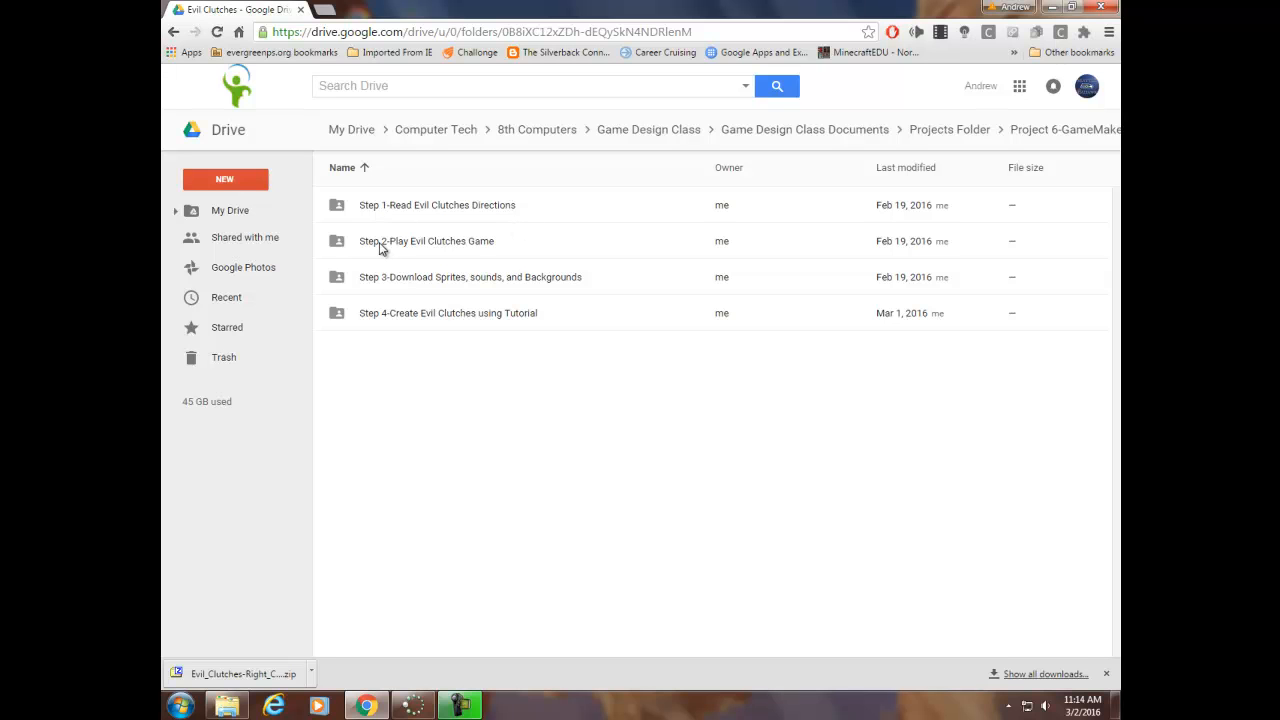
double_click(465, 280)
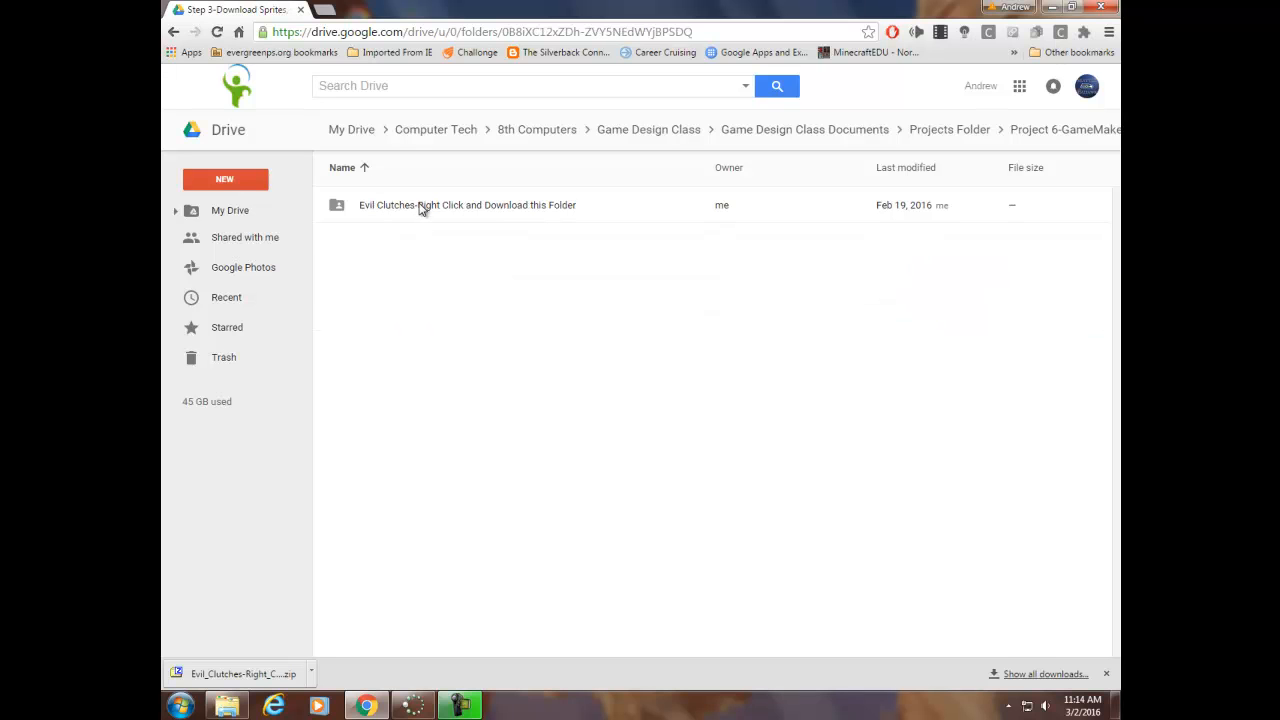
right_click(421, 206)
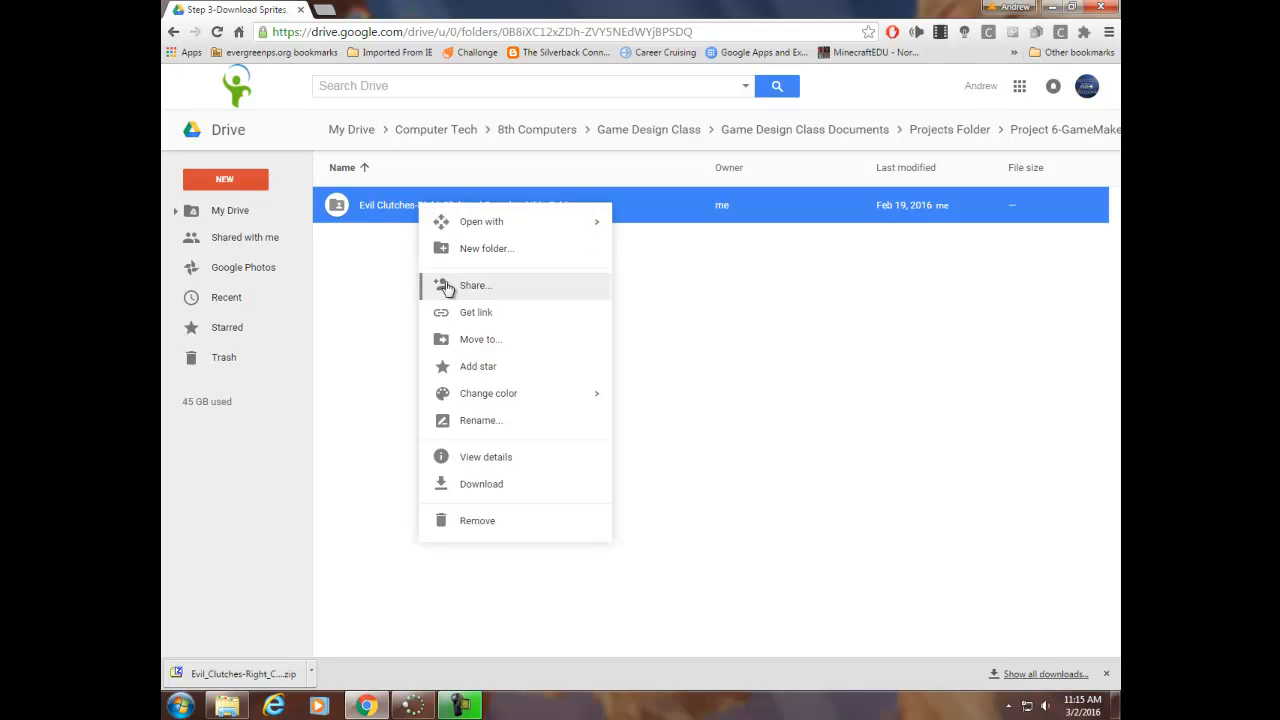
left_click(493, 489)
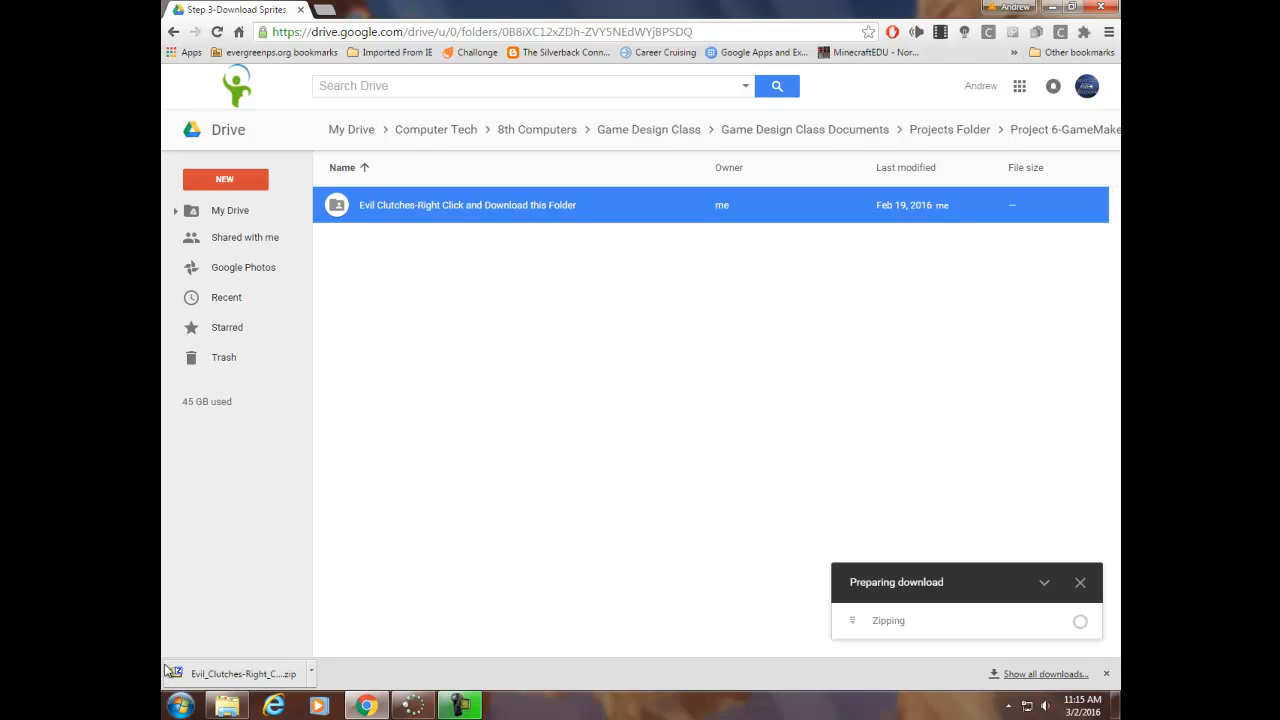
Step: Show the downloaded Evil Clutches zip in its folder and open the archive beside the Downloads window
left_click(312, 675)
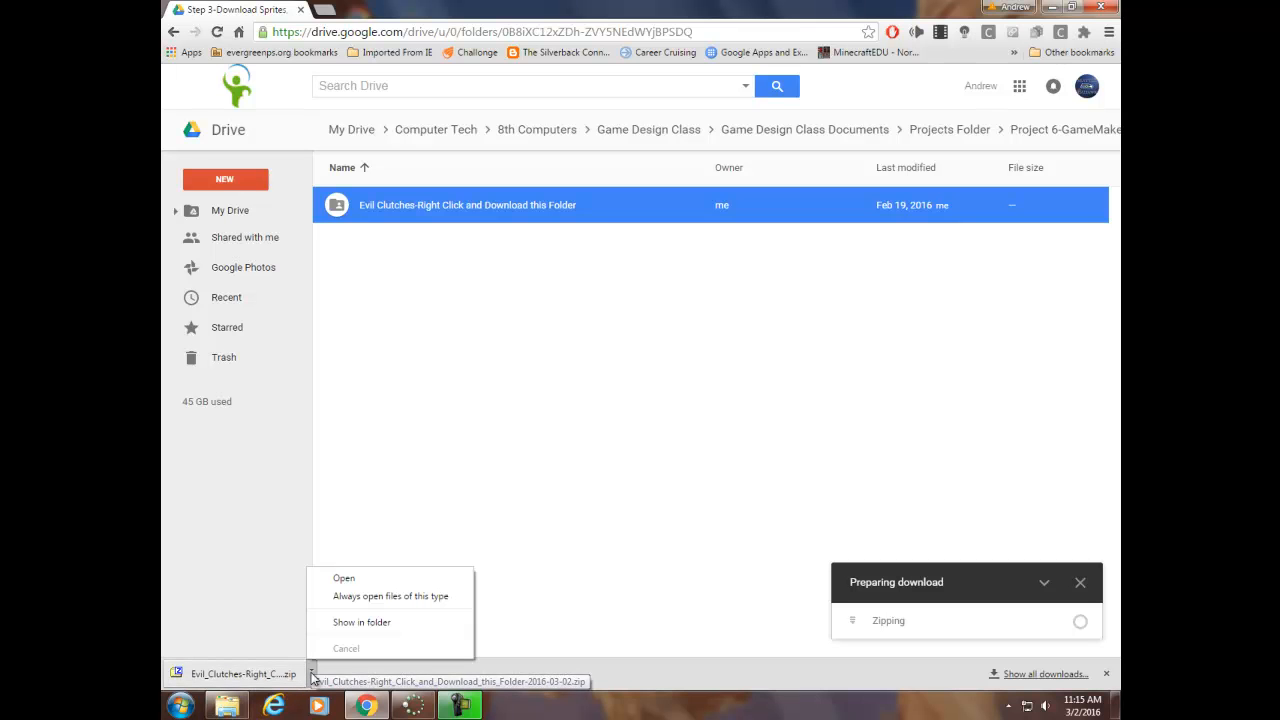
left_click(369, 623)
left_click_drag(535, 129, 619, 138)
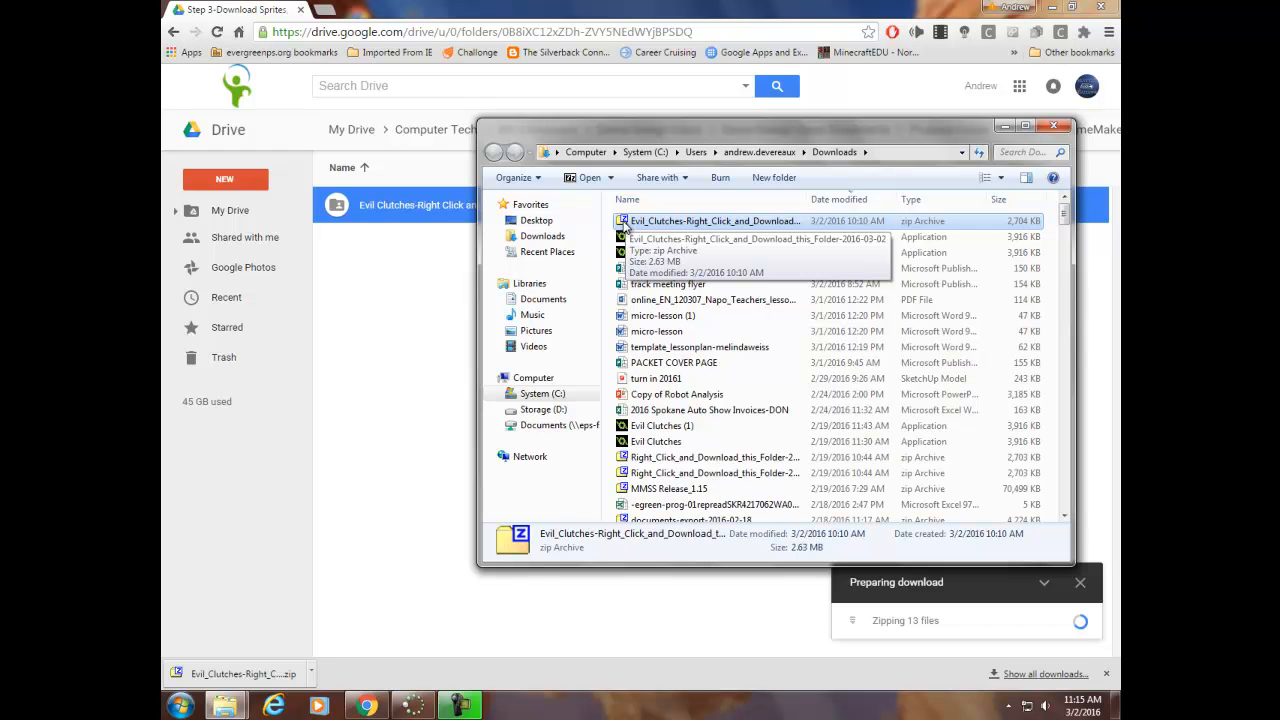
double_click(624, 223)
left_click_drag(645, 122, 803, 133)
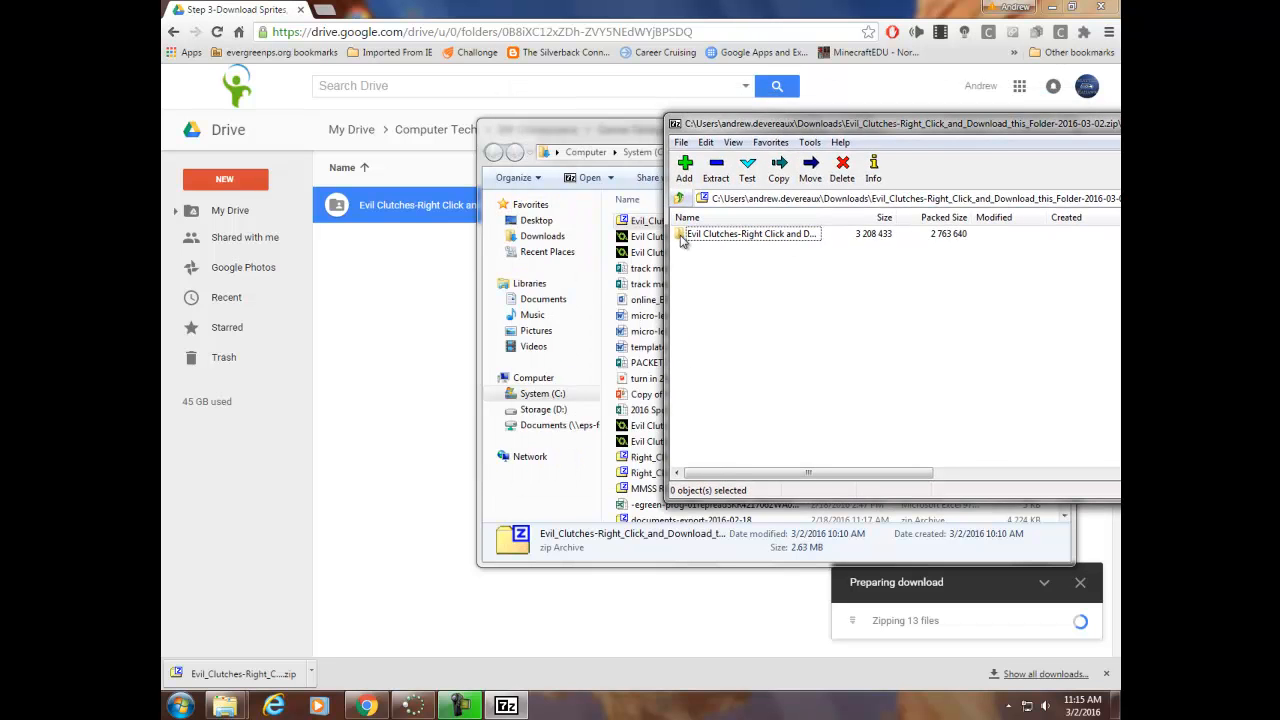
Step: Extract the Evil Clutches folder from the zip archive into the Documents library
left_click_drag(680, 236, 558, 305)
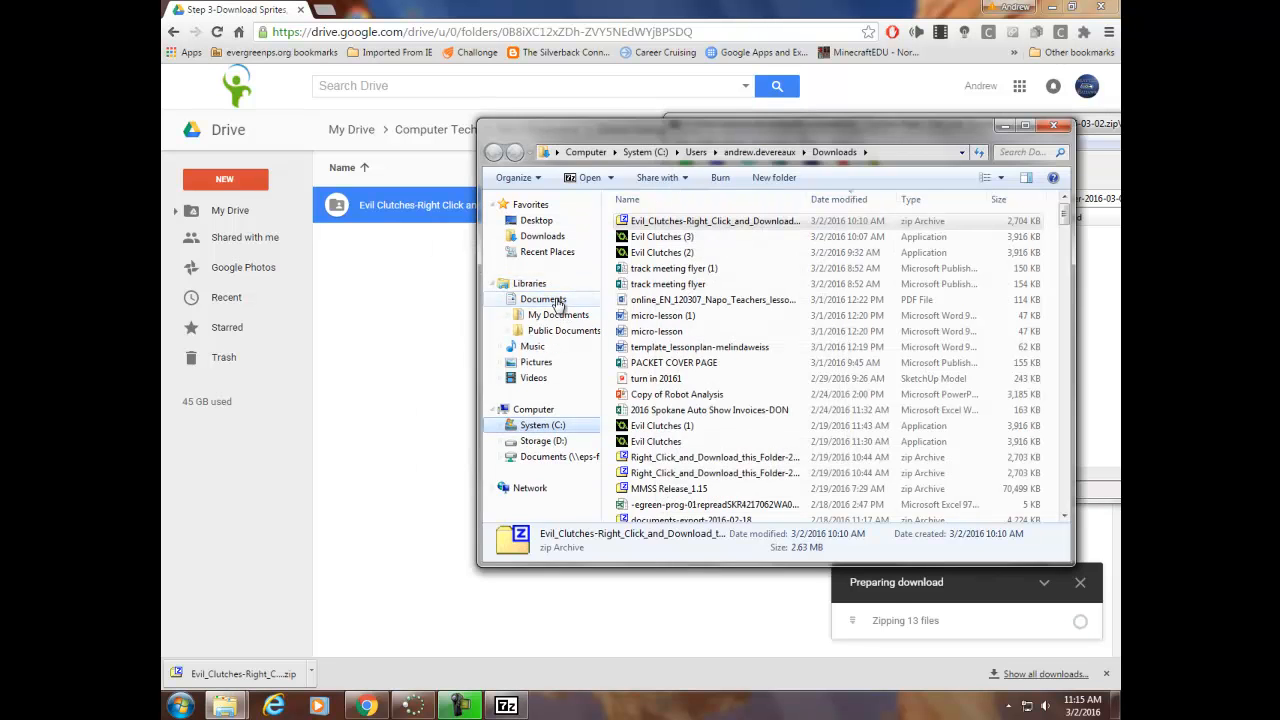
left_click(697, 507)
left_click(488, 517)
left_click(704, 521)
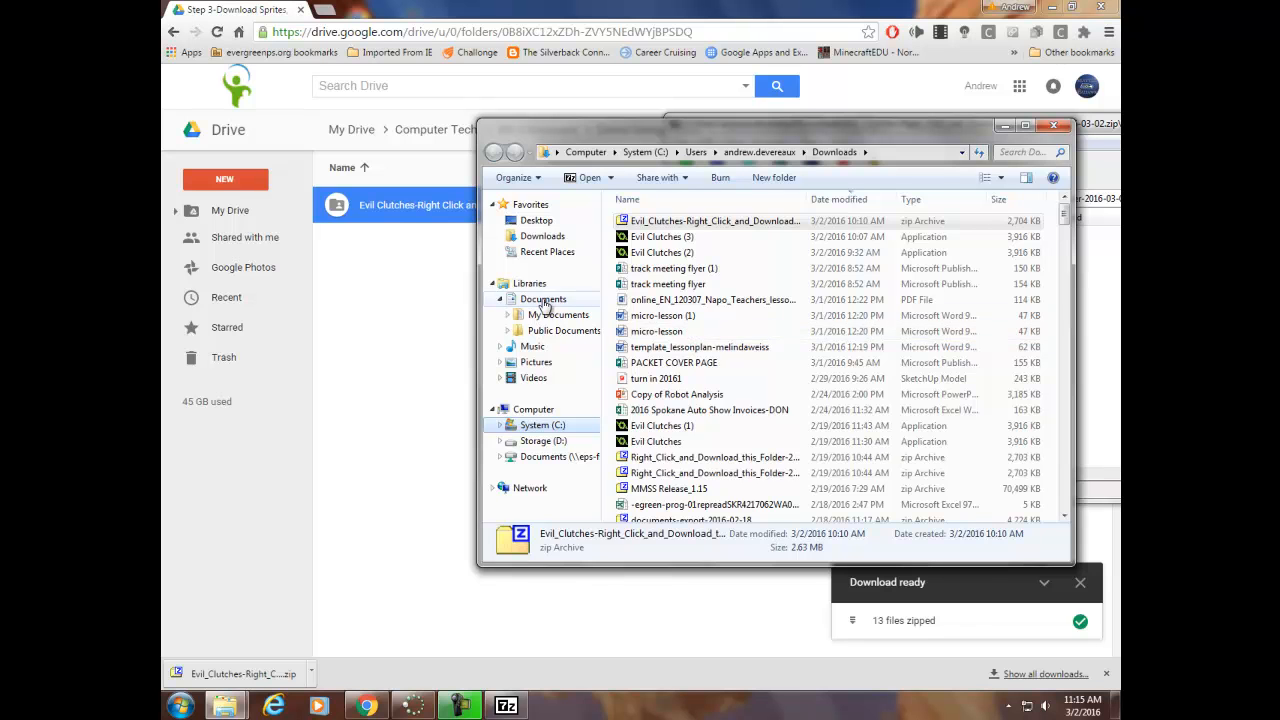
Step: Browse the Documents library, sort it by date modified and open the extracted Evil Clutches folder to check its files
left_click(546, 302)
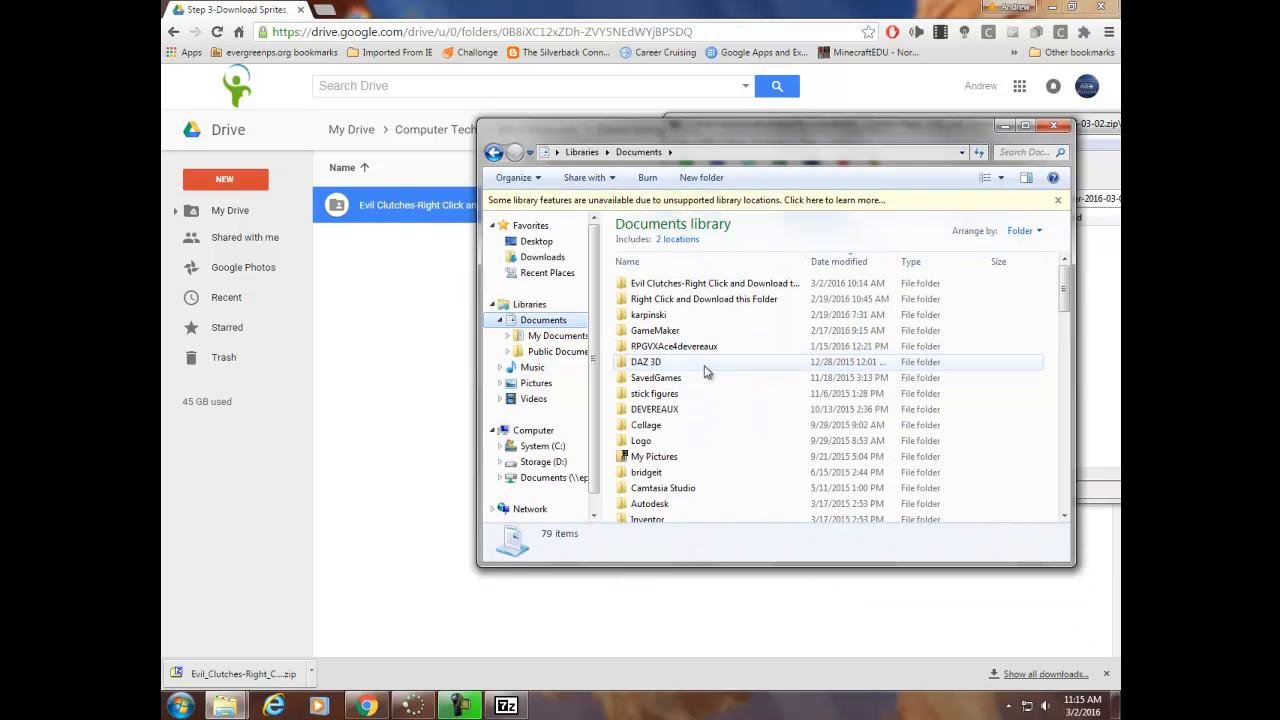
double_click(666, 337)
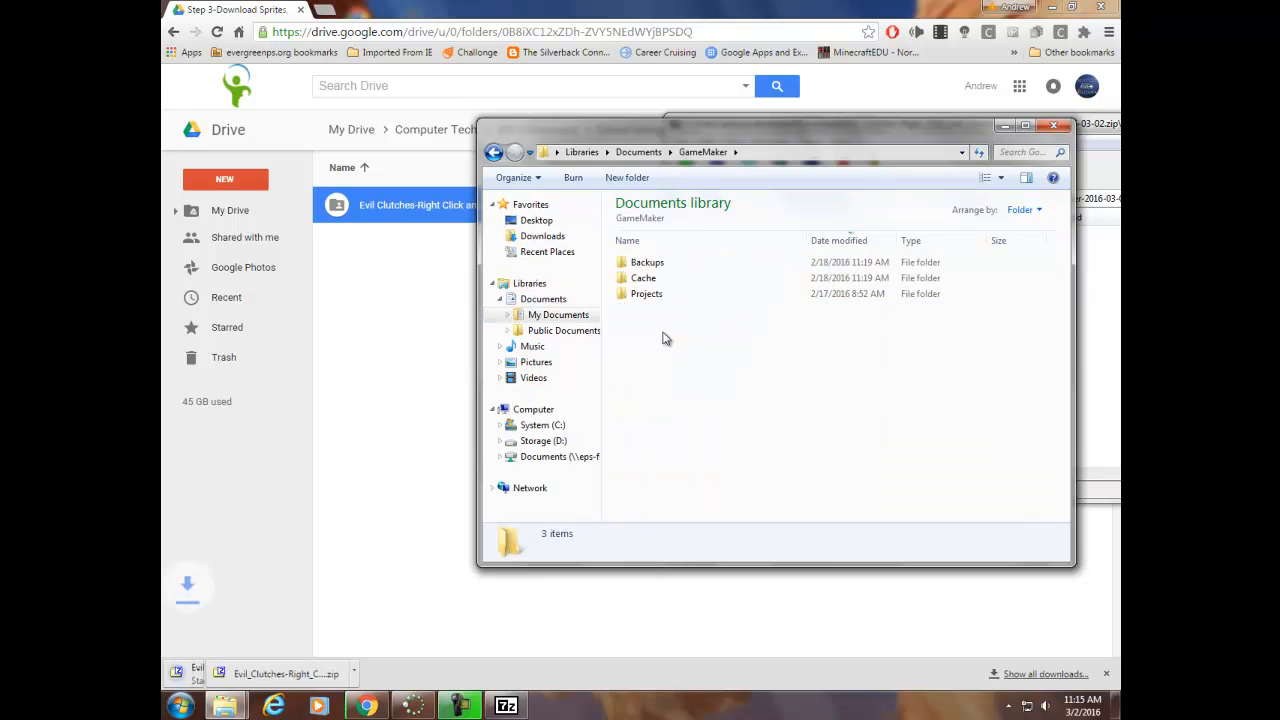
left_click(493, 152)
scroll(700, 340, "down", 7)
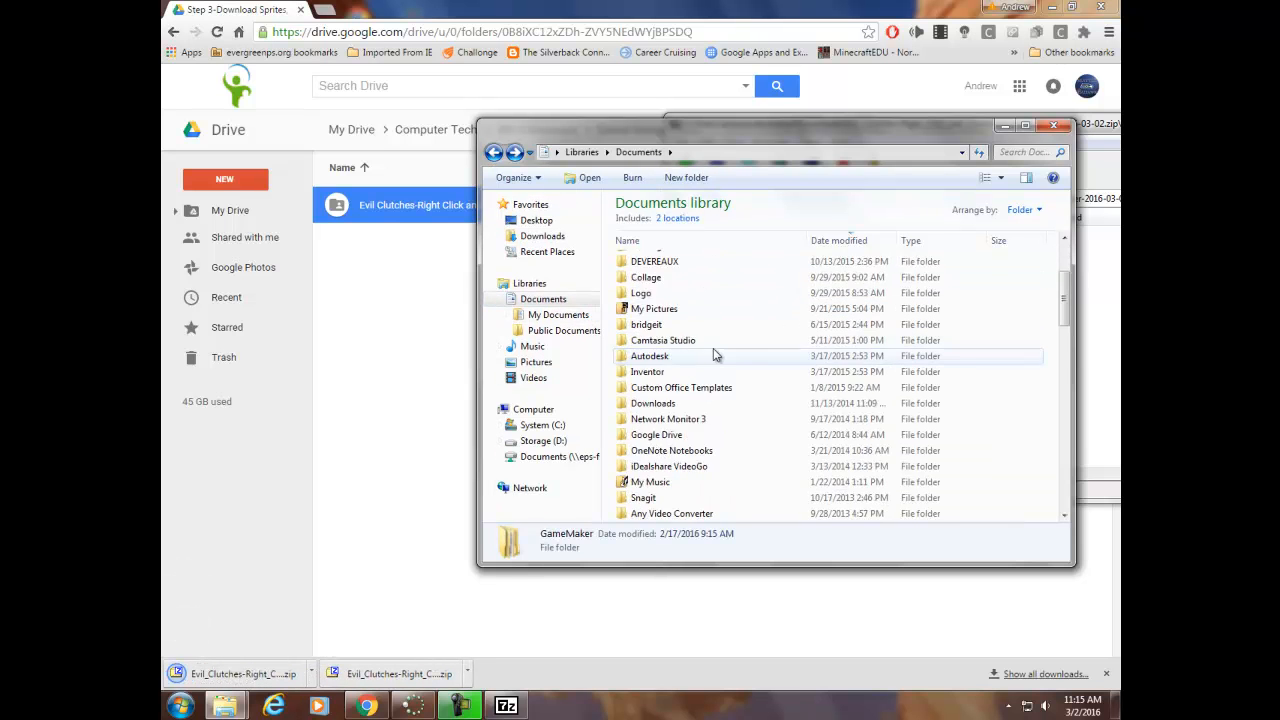
scroll(715, 355, "down", 6)
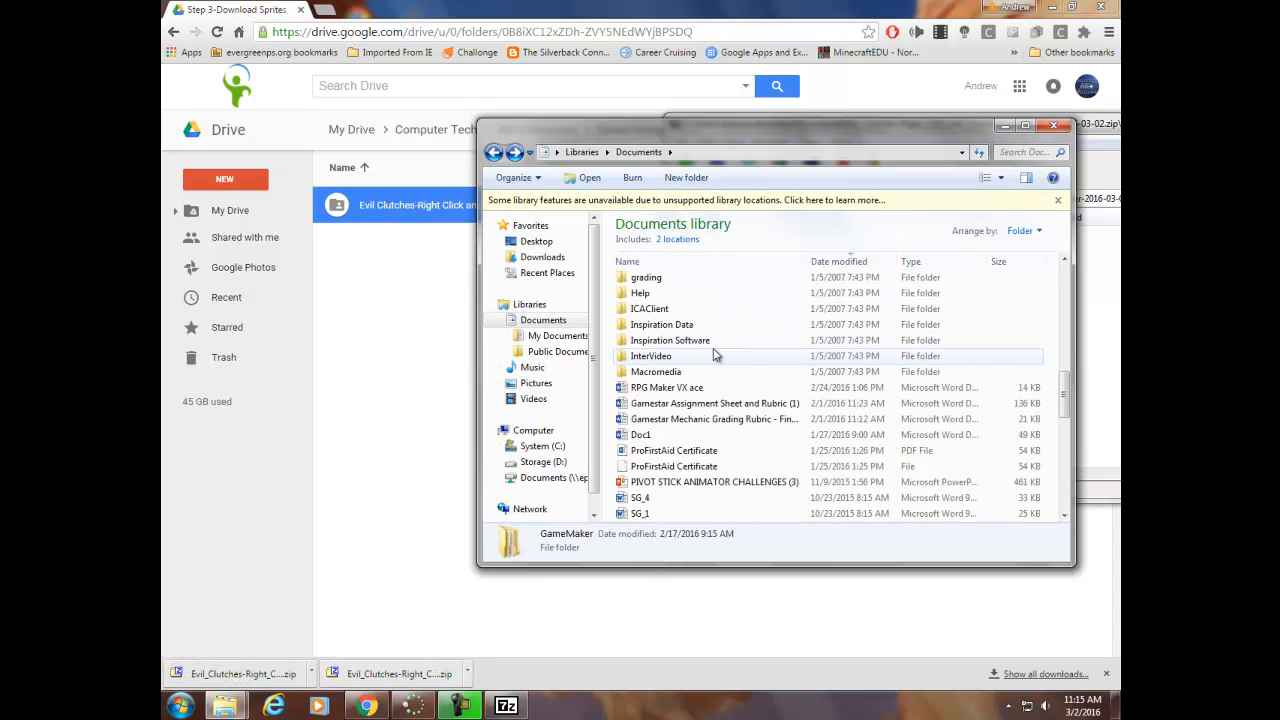
scroll(725, 358, "up", 13)
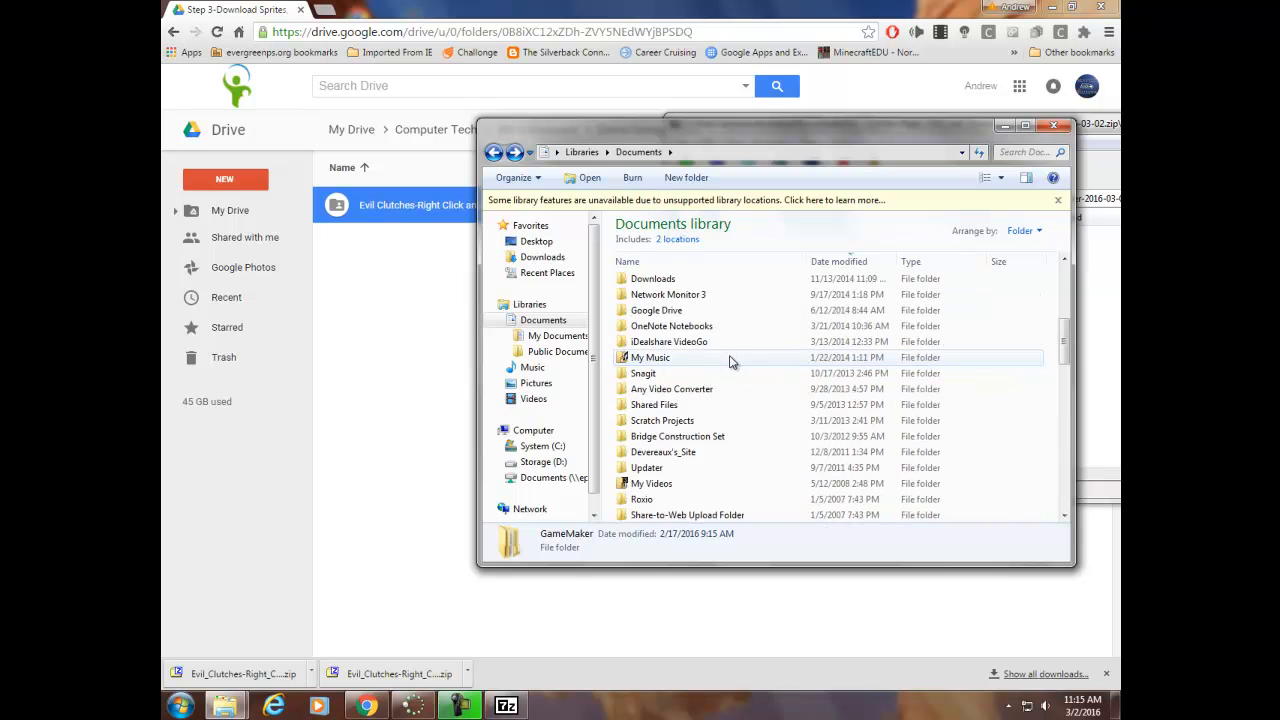
left_click(850, 262)
left_click(853, 262)
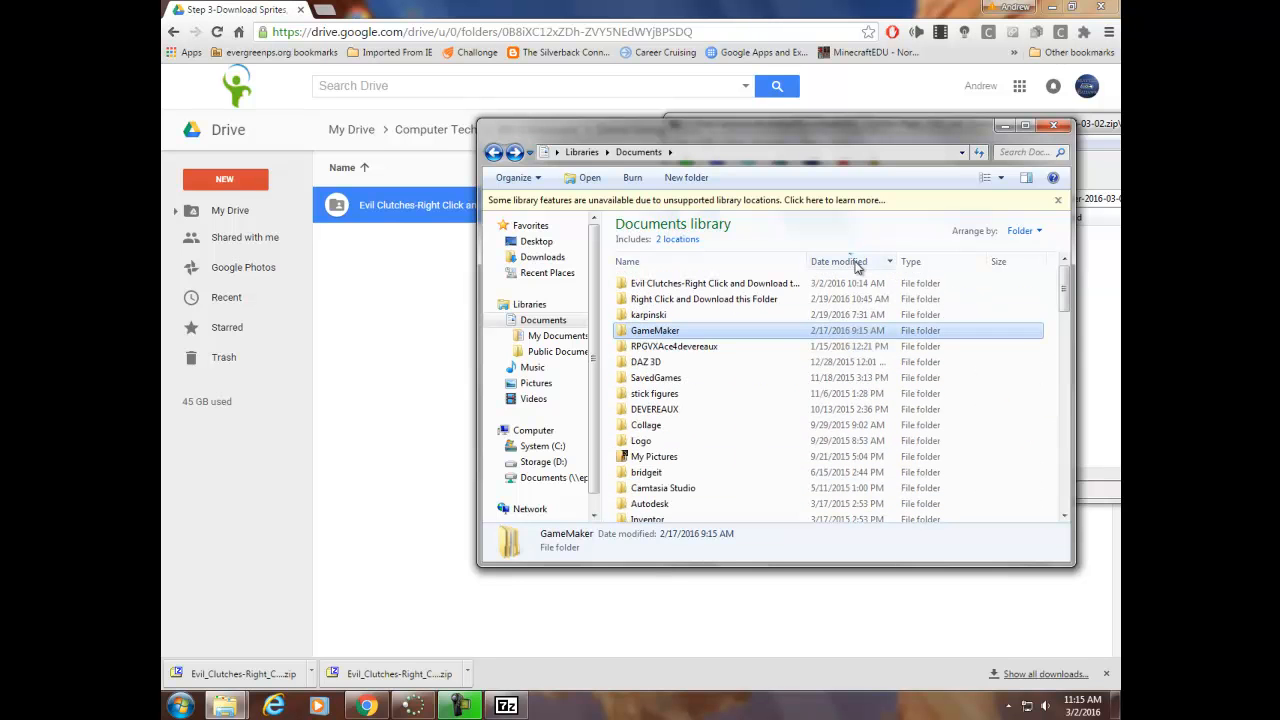
double_click(650, 285)
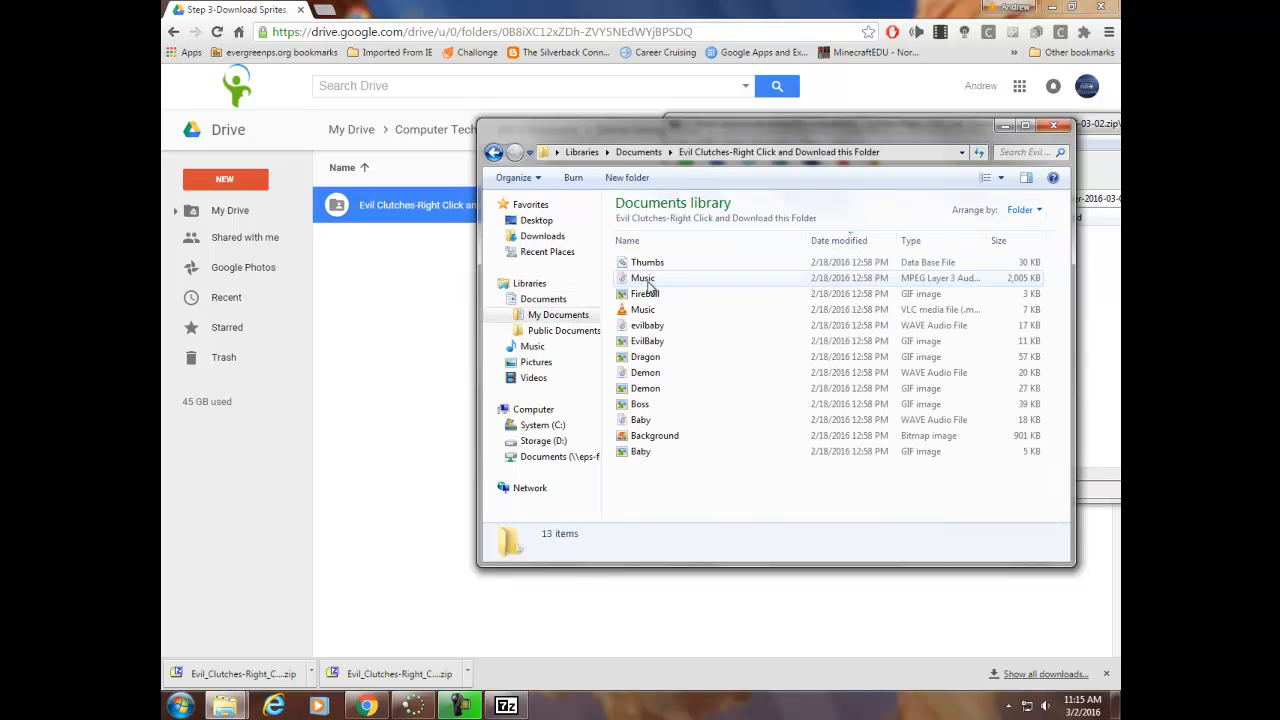
Step: Close the file explorer and archive windows and minimize the browser to reach the desktop
left_click(1053, 126)
left_click_drag(957, 129, 623, 148)
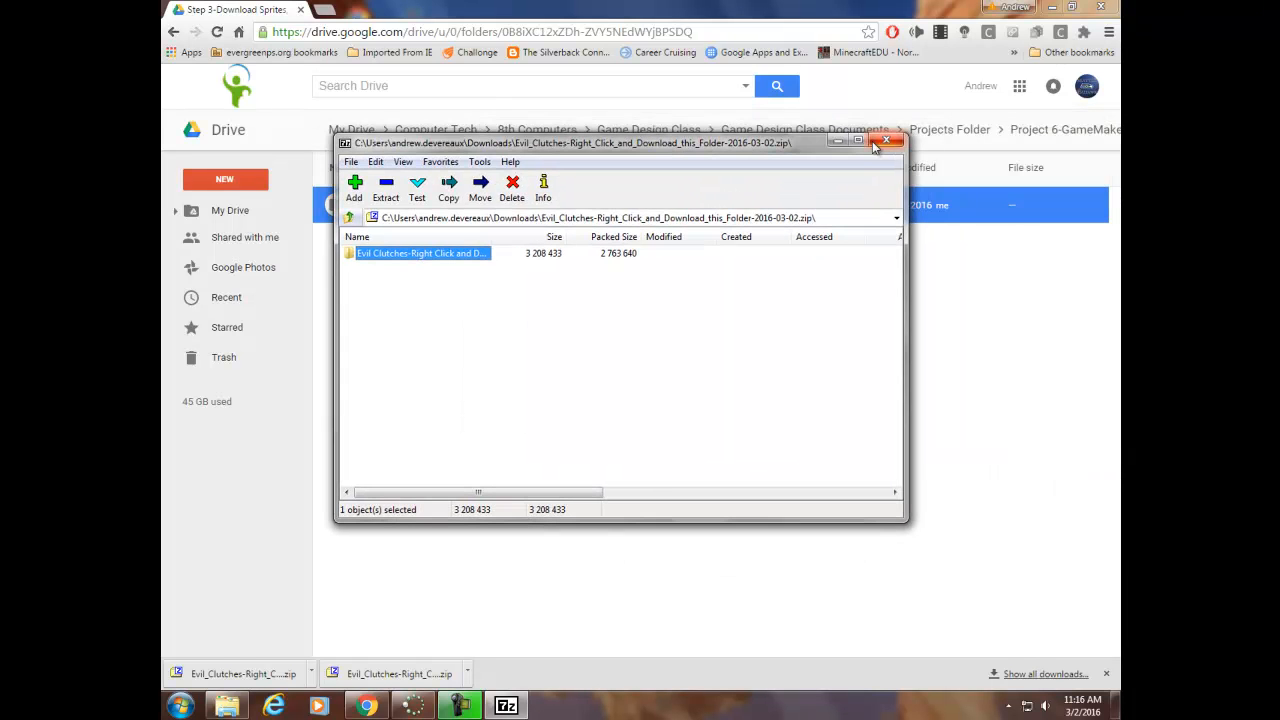
left_click(885, 139)
left_click(1052, 7)
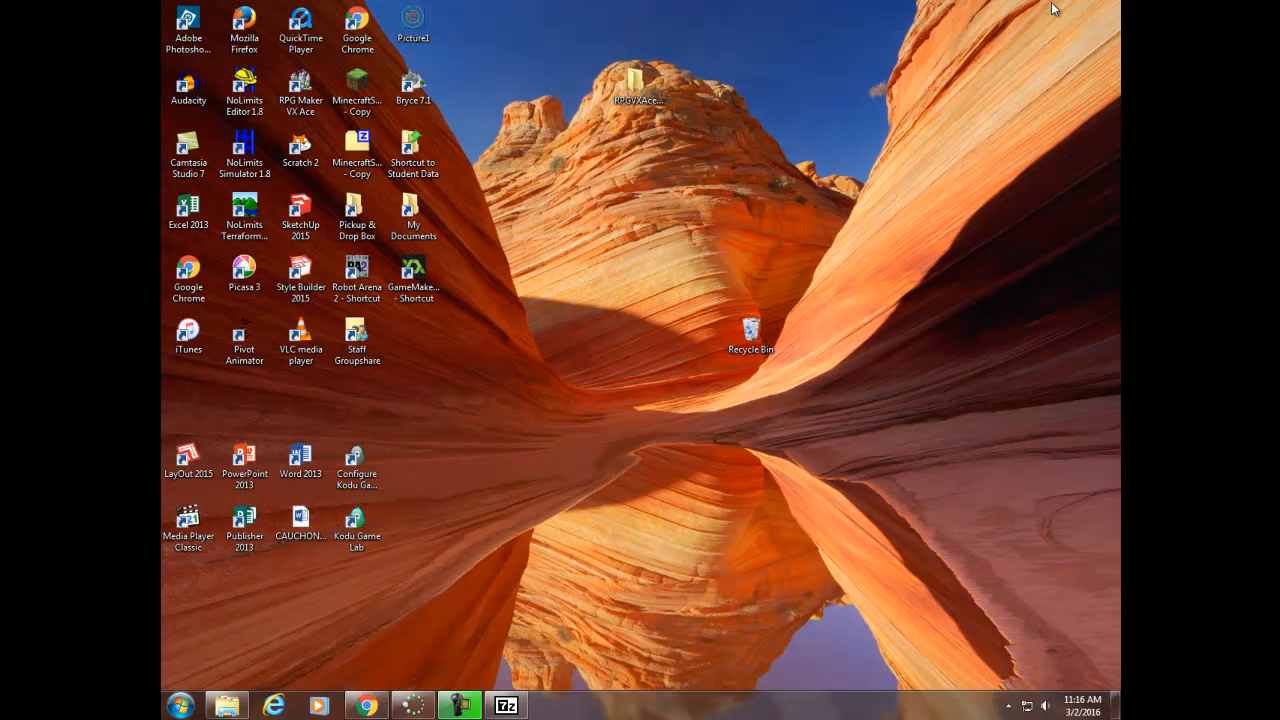
Step: Launch GameMaker: Studio from its desktop shortcut, allow the file to run, and reposition its start window
double_click(421, 268)
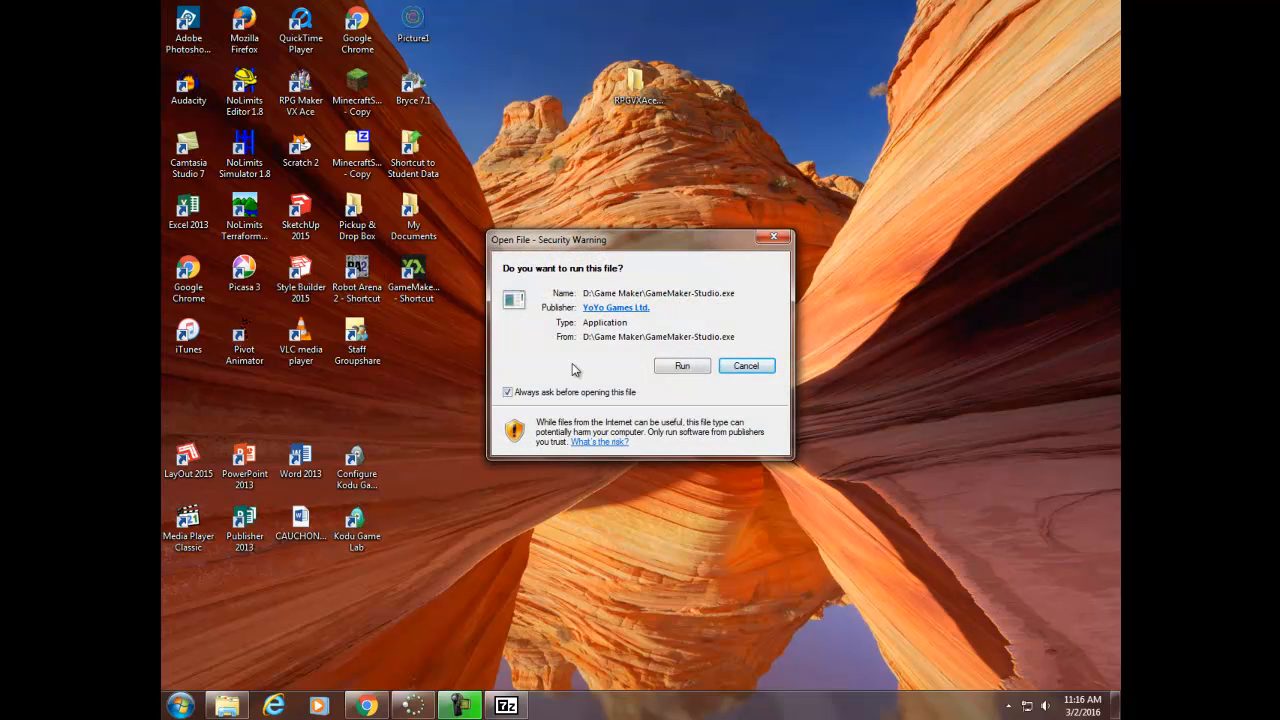
left_click(689, 368)
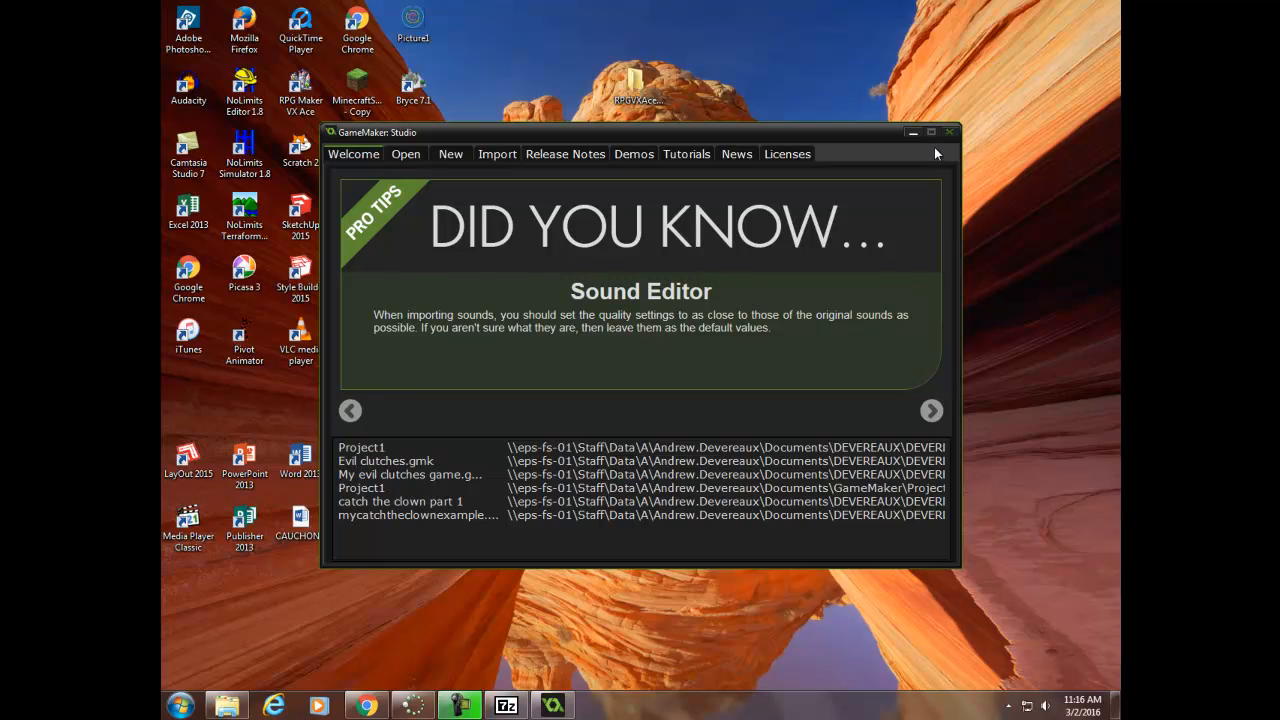
left_click_drag(755, 134, 734, 92)
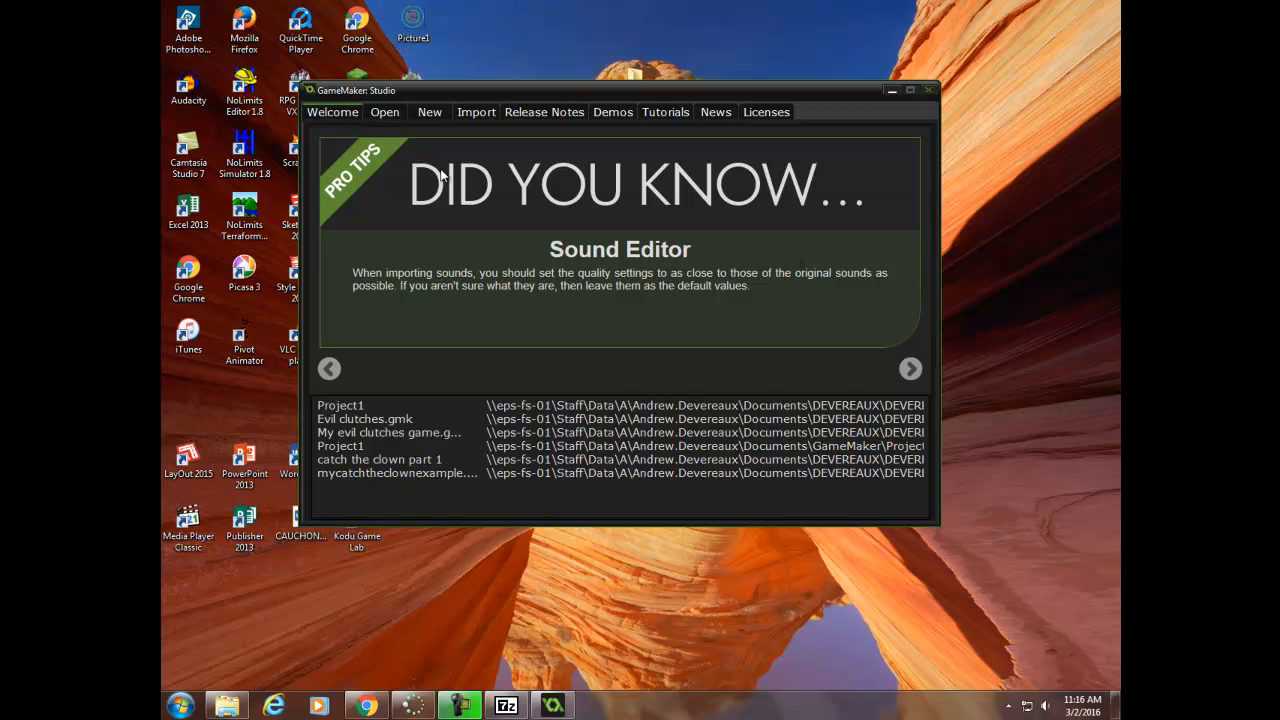
Step: Create a new project named Evil Clutches in the default project directory
left_click(431, 113)
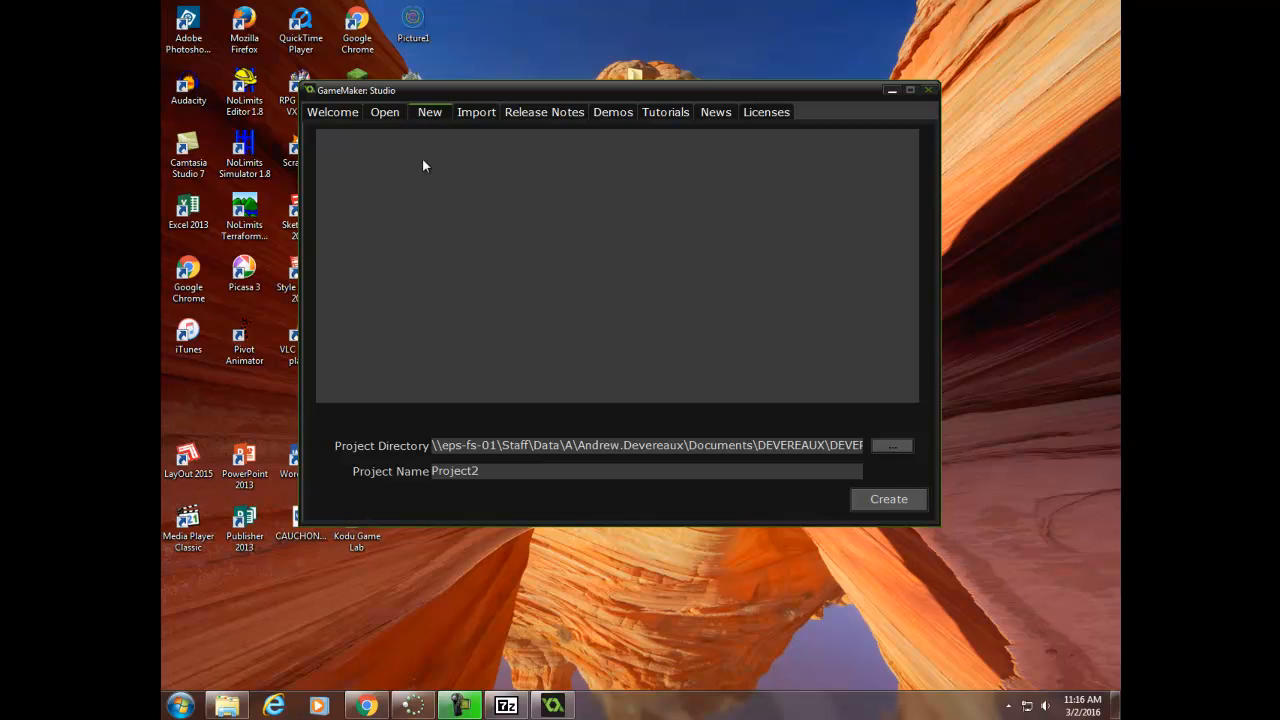
left_click_drag(486, 471, 390, 476)
key("BackSpace")
type("Evil Clutches")
left_click(891, 500)
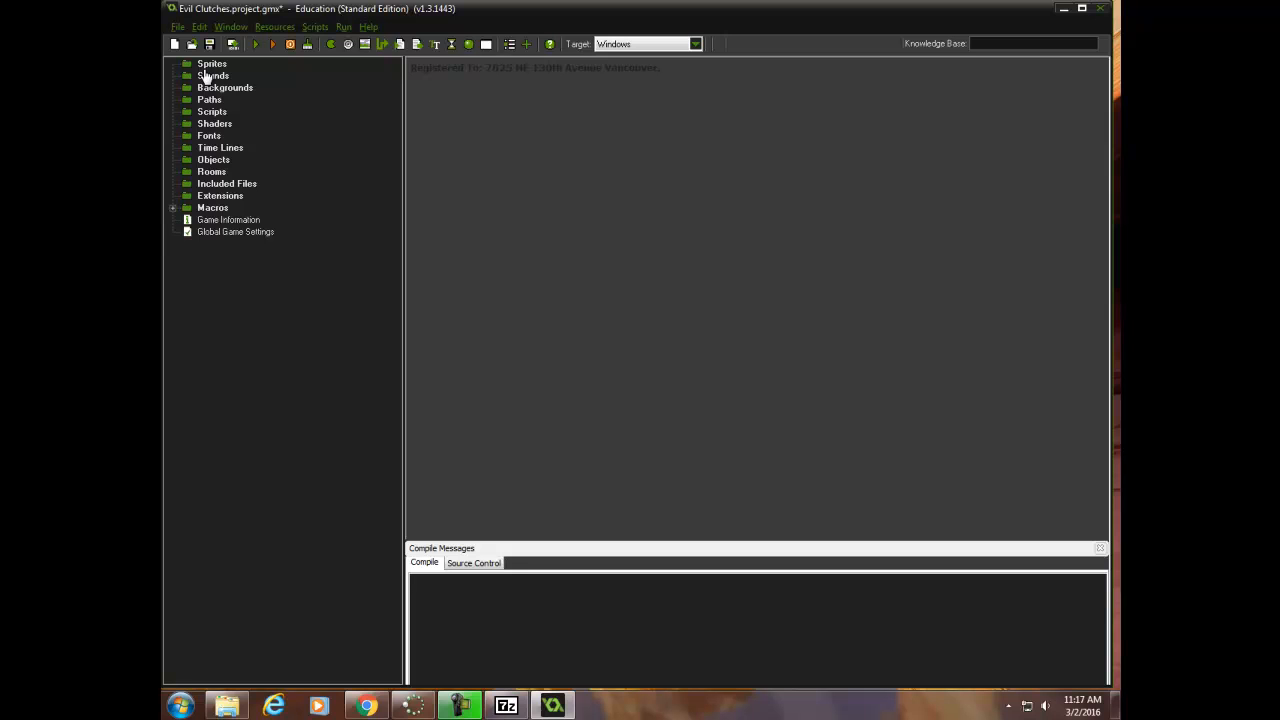
Step: Create a new sprite resource and close its properties with the default settings
left_click(273, 45)
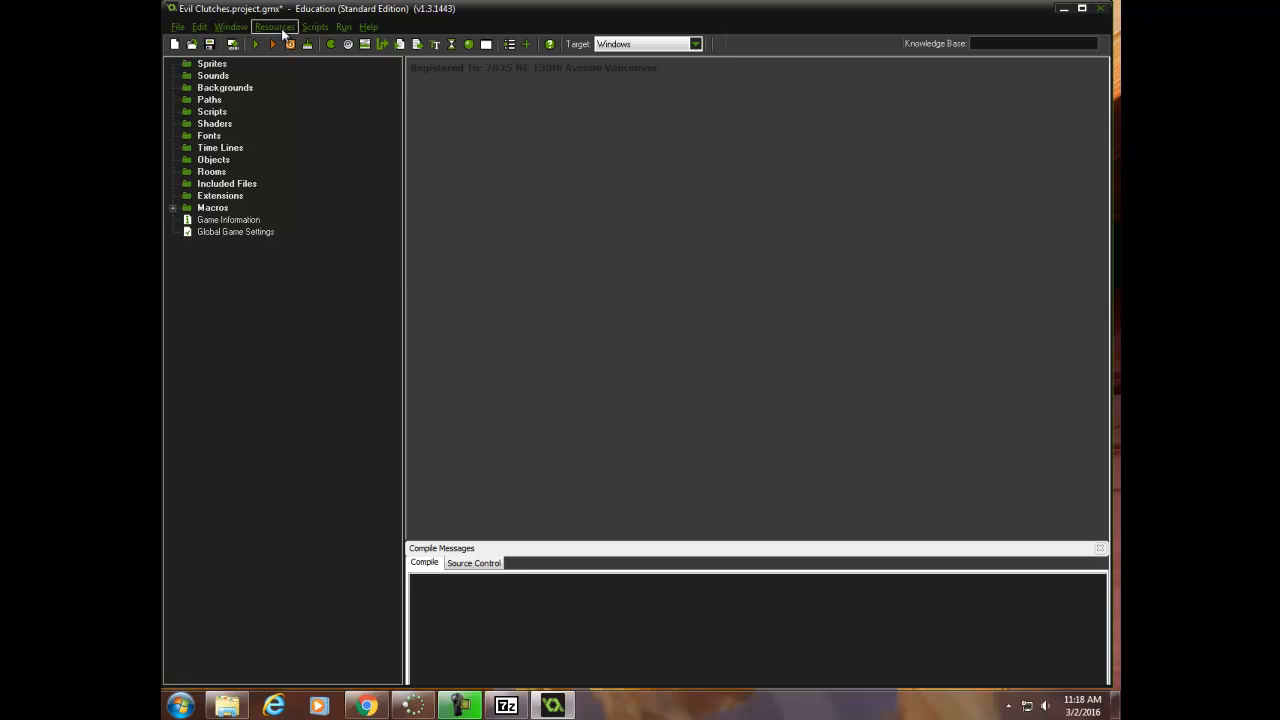
left_click(282, 30)
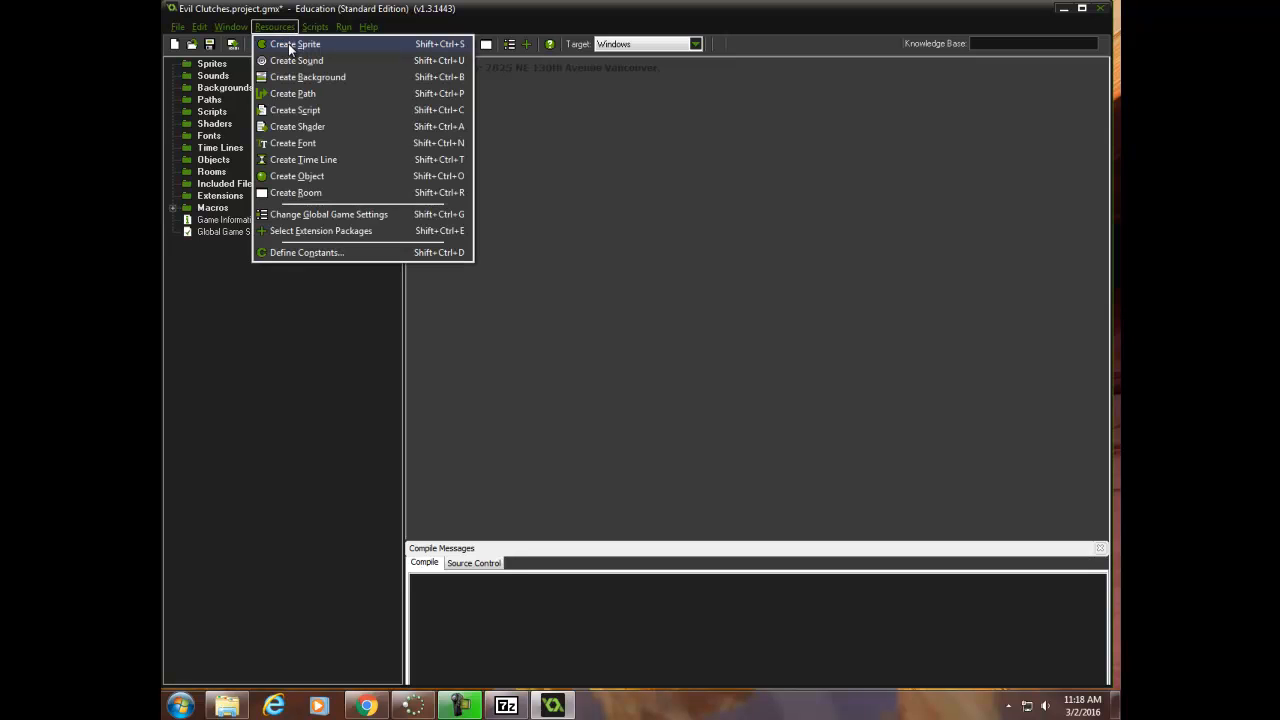
left_click(288, 43)
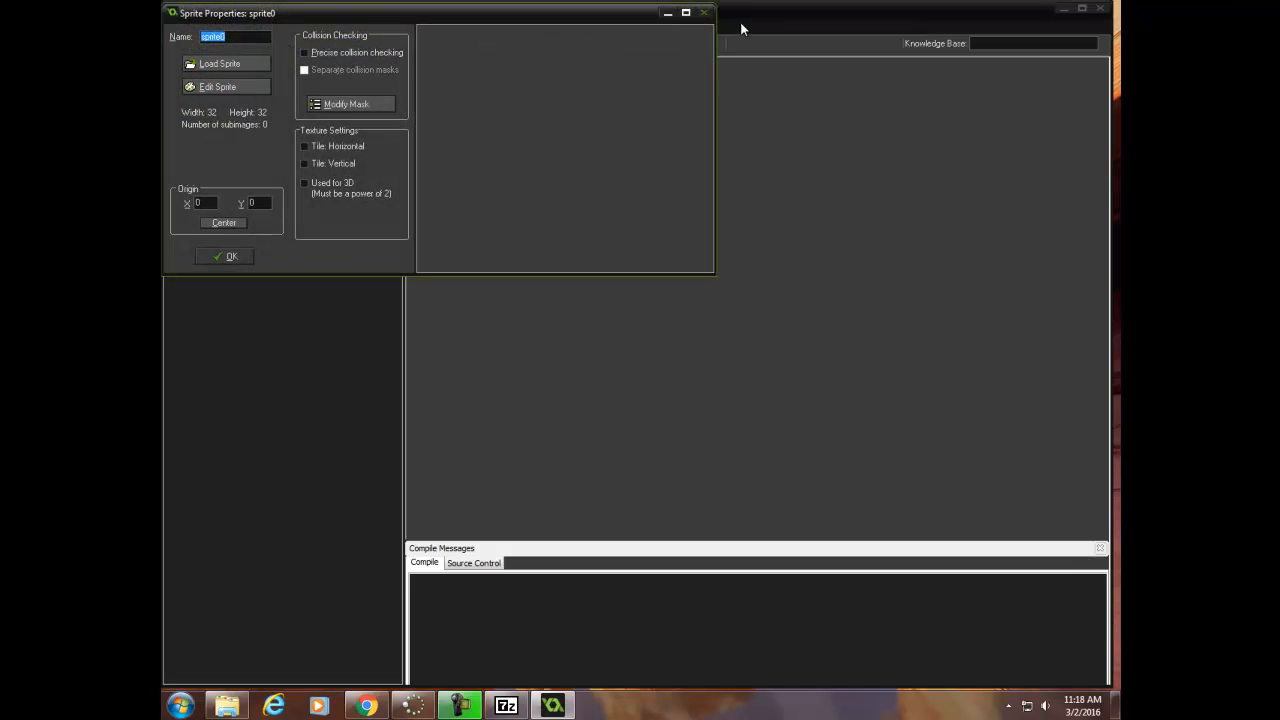
left_click(705, 14)
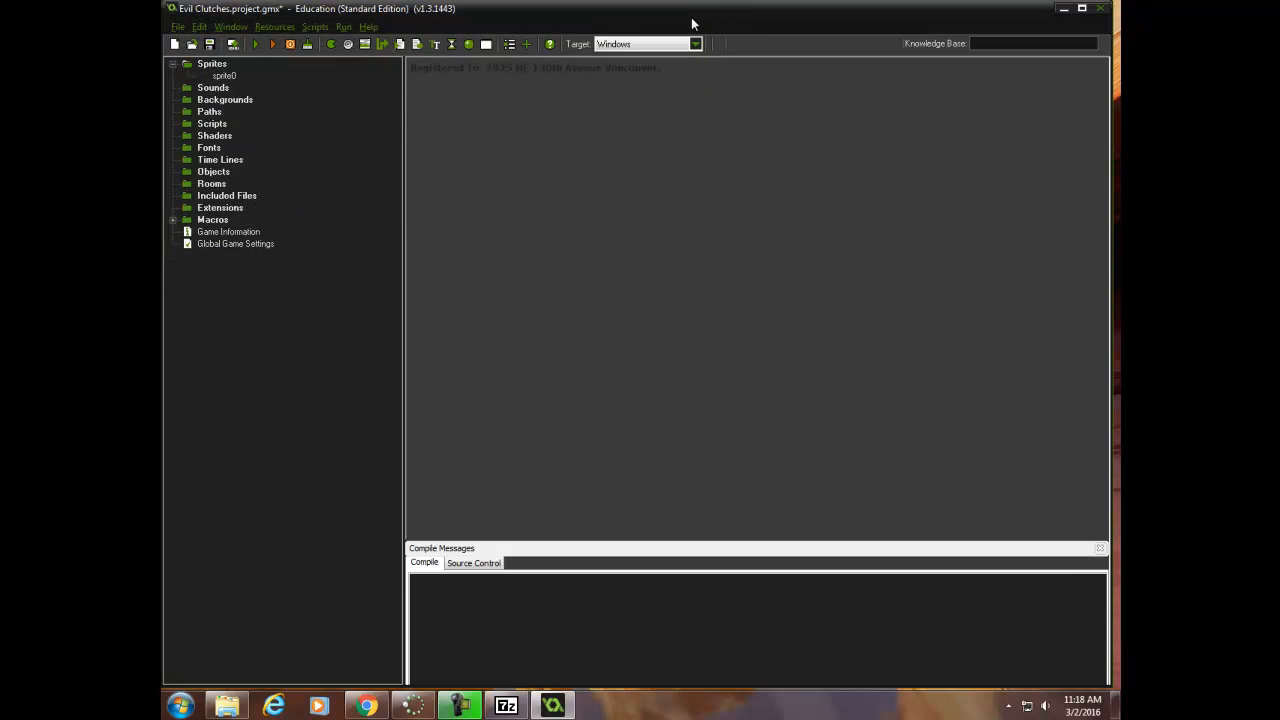
Step: Create a second sprite directly from the Sprites resource group and close its properties unchanged
right_click(217, 68)
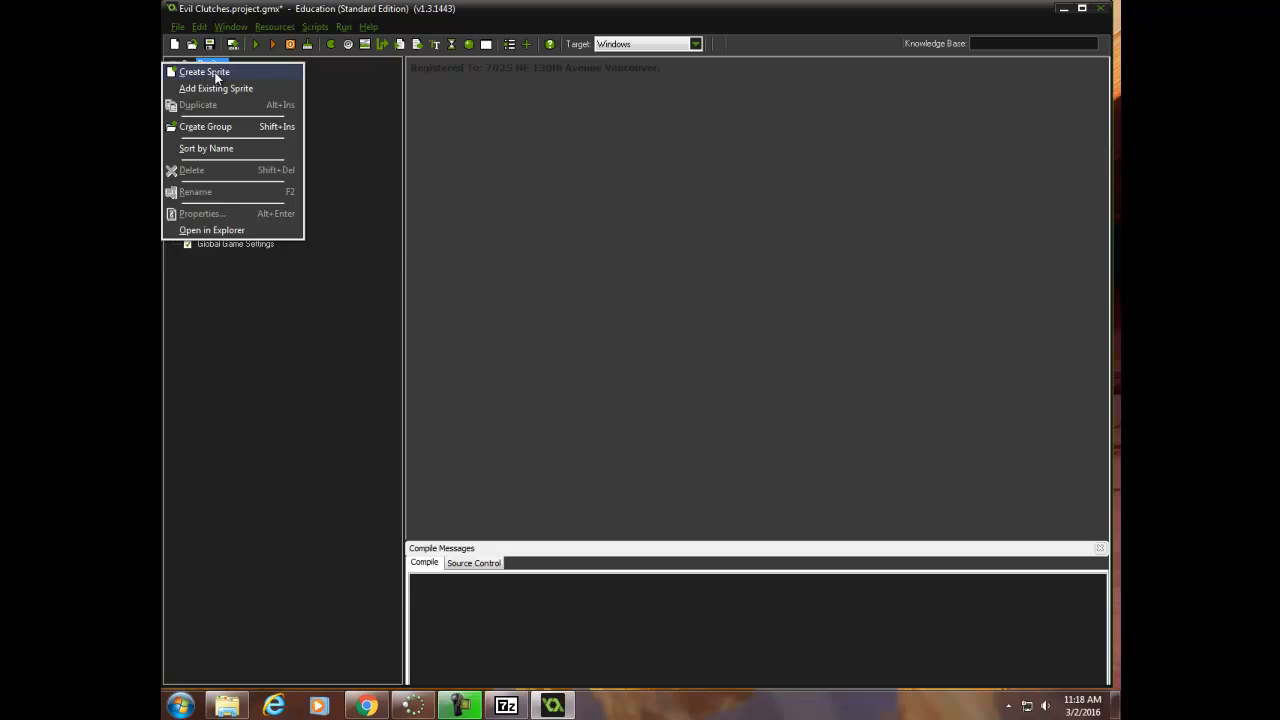
left_click(215, 72)
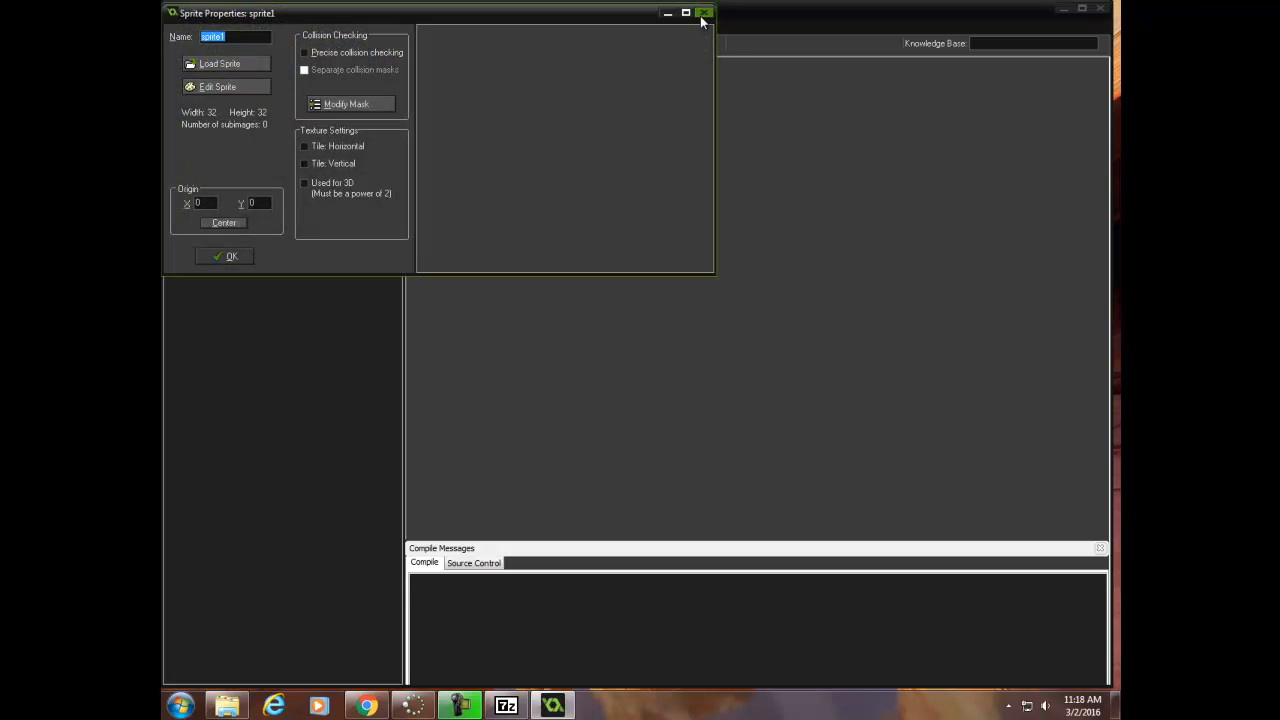
left_click(699, 14)
Step: Delete the second sprite, sprite1, from the Sprites group
left_click(224, 89)
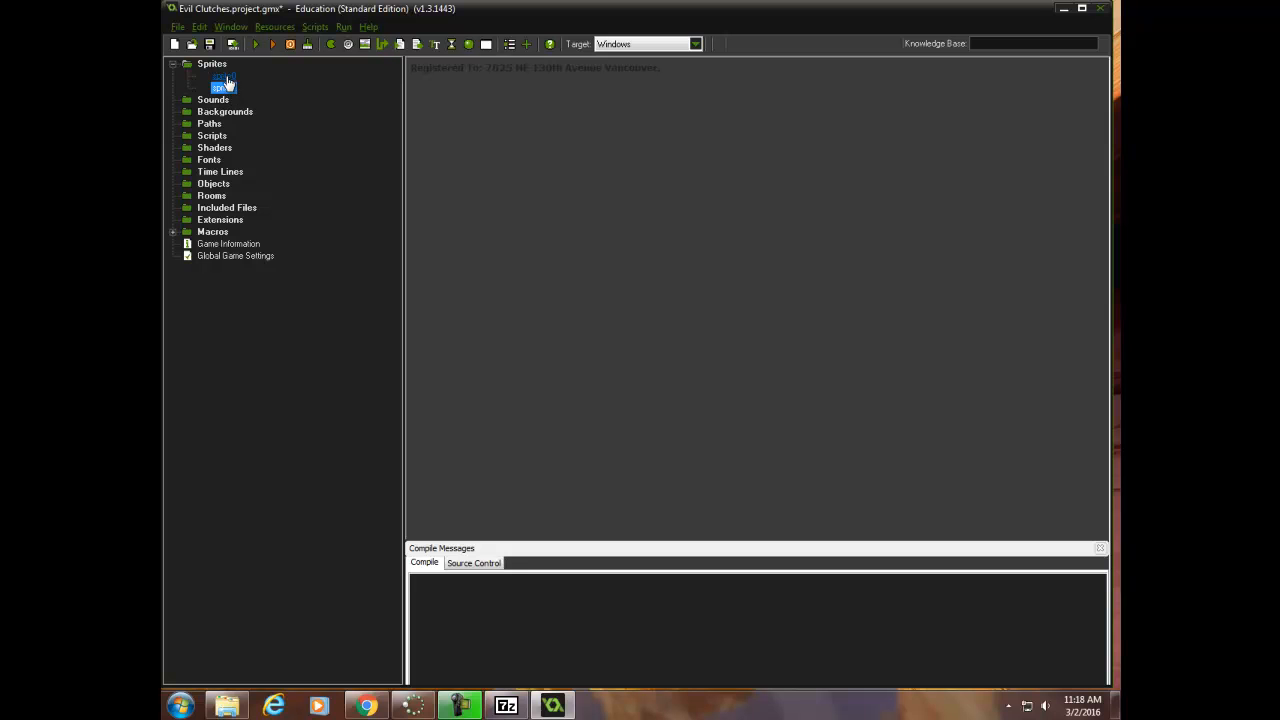
right_click(226, 85)
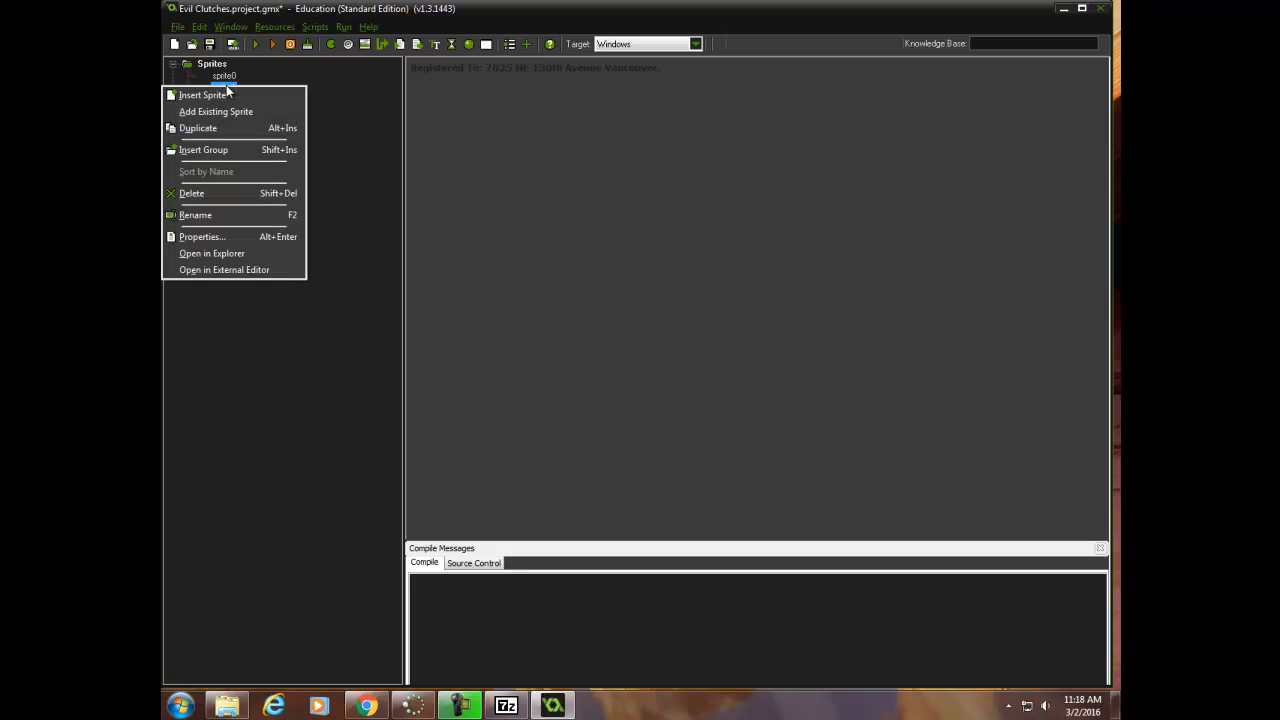
left_click(233, 193)
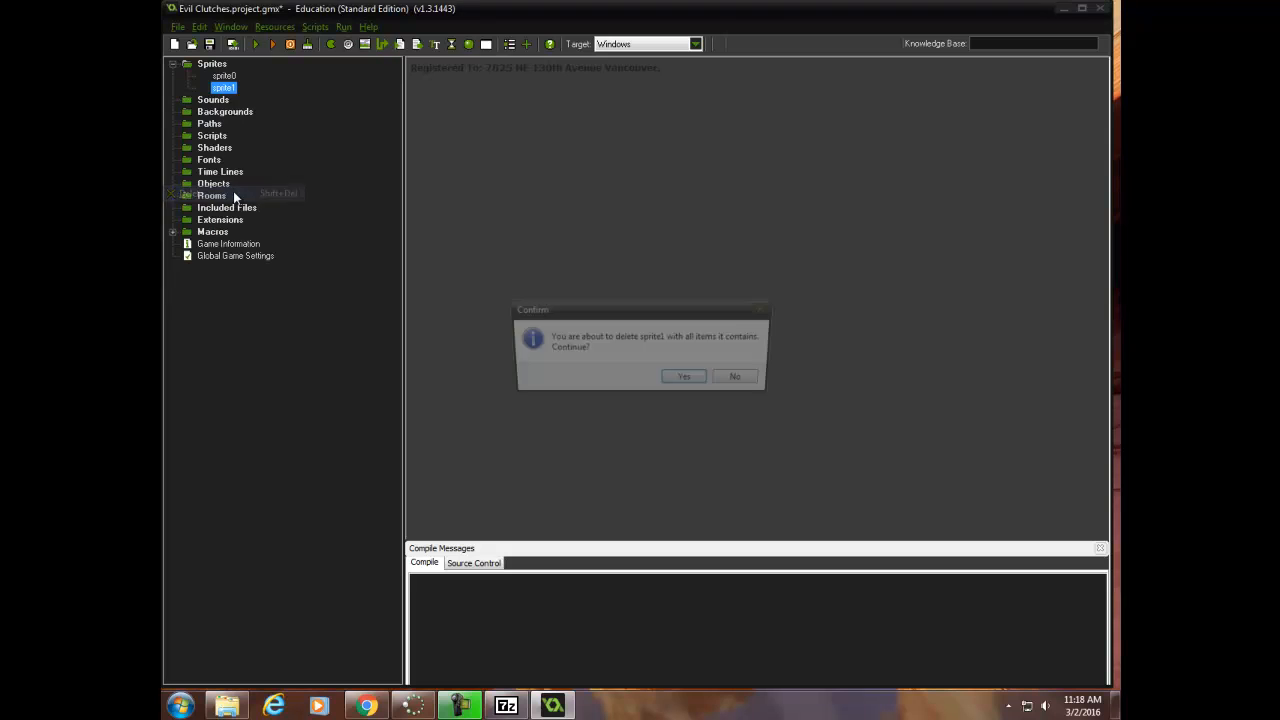
left_click(687, 382)
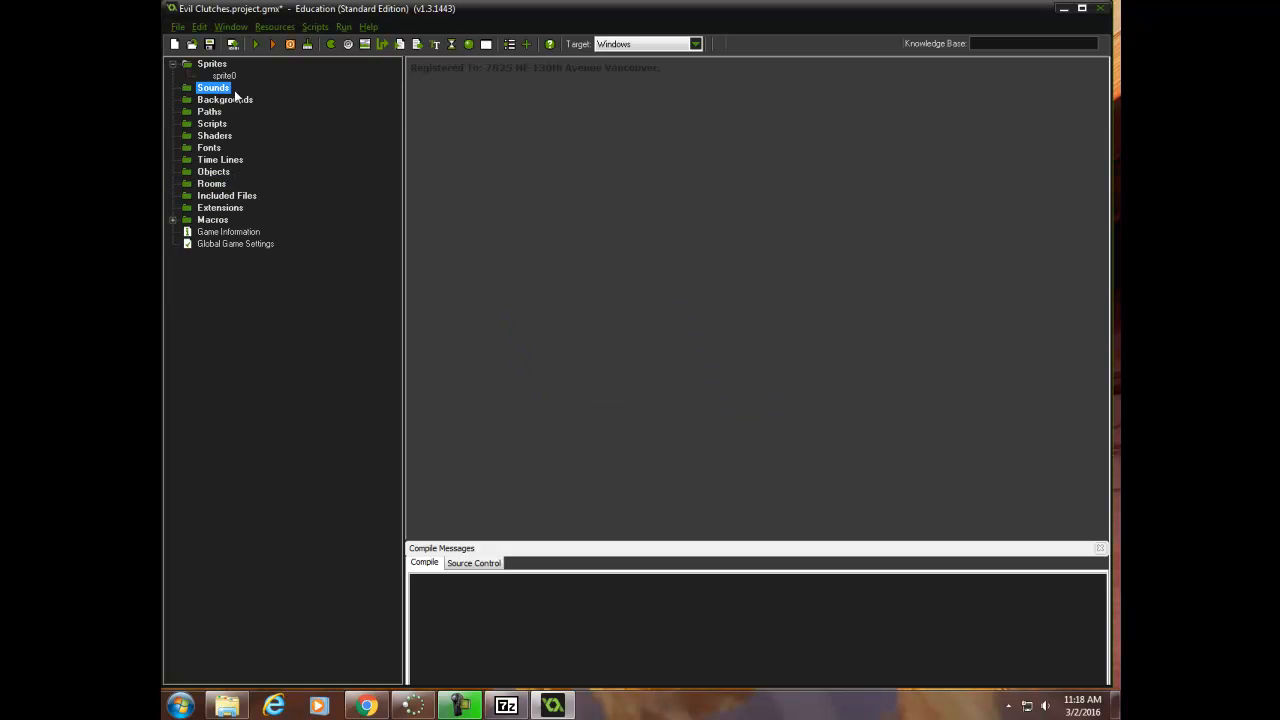
left_click(280, 27)
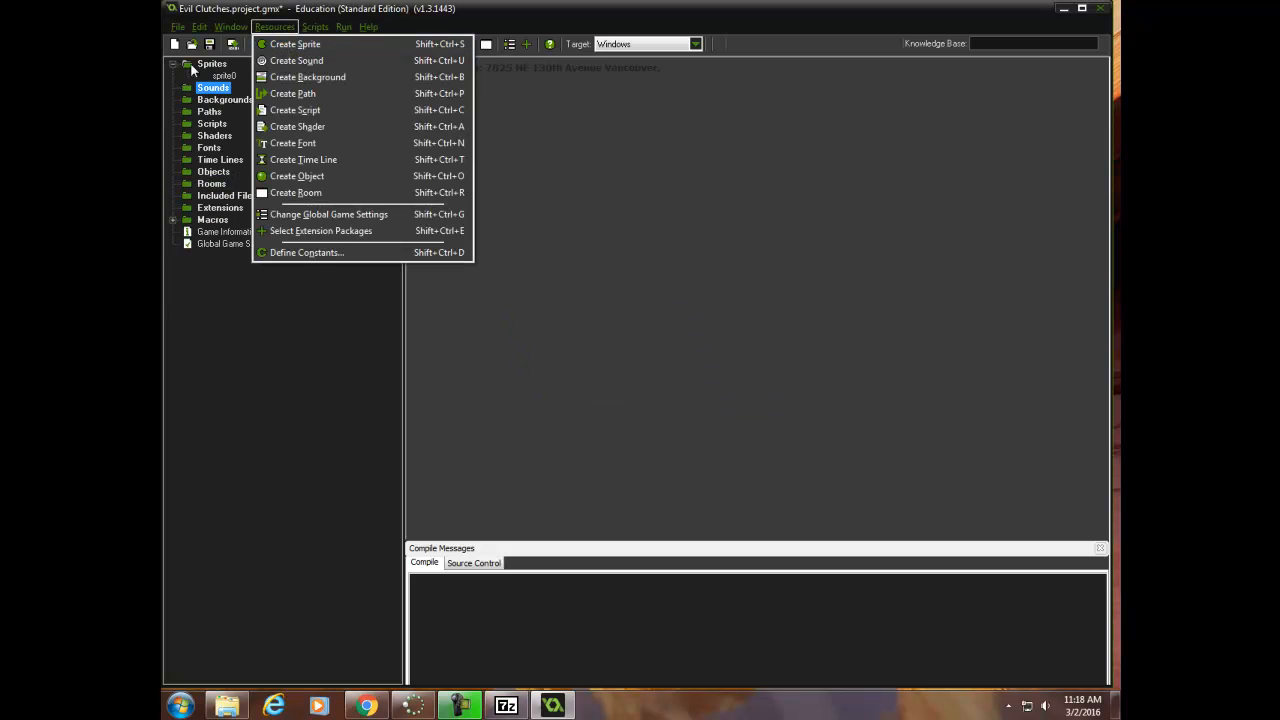
double_click(224, 76)
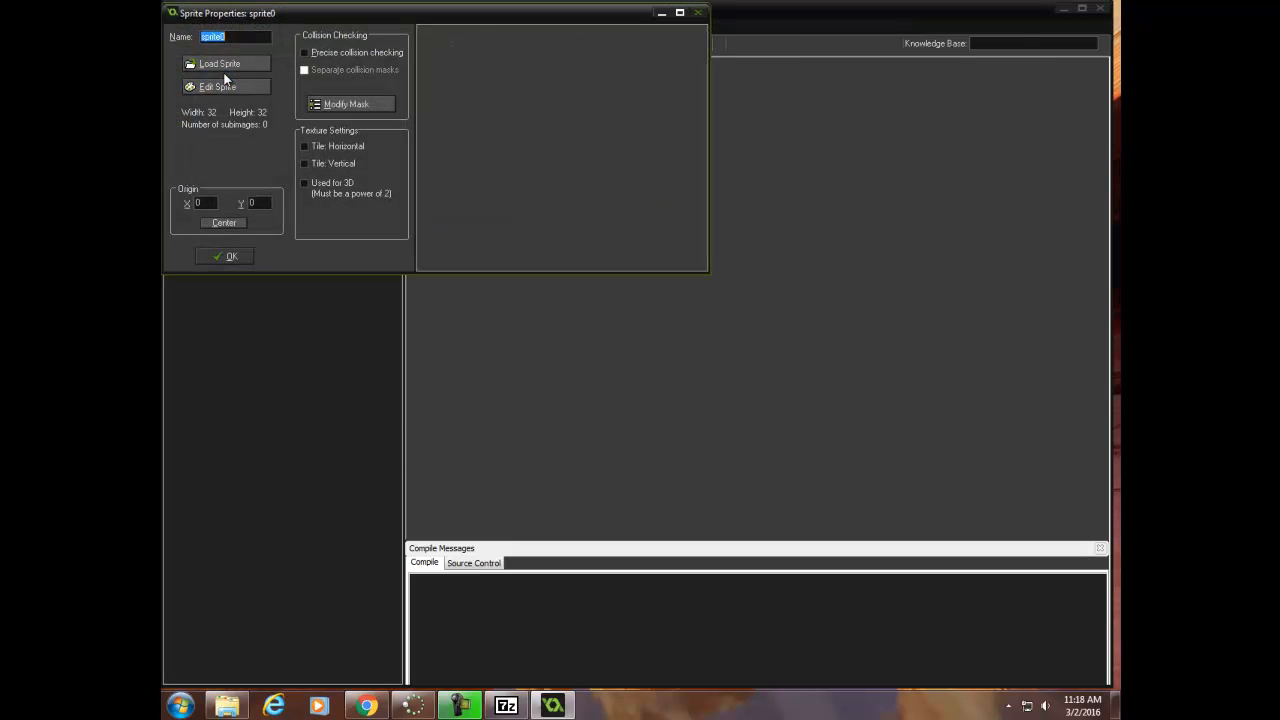
left_click(697, 13)
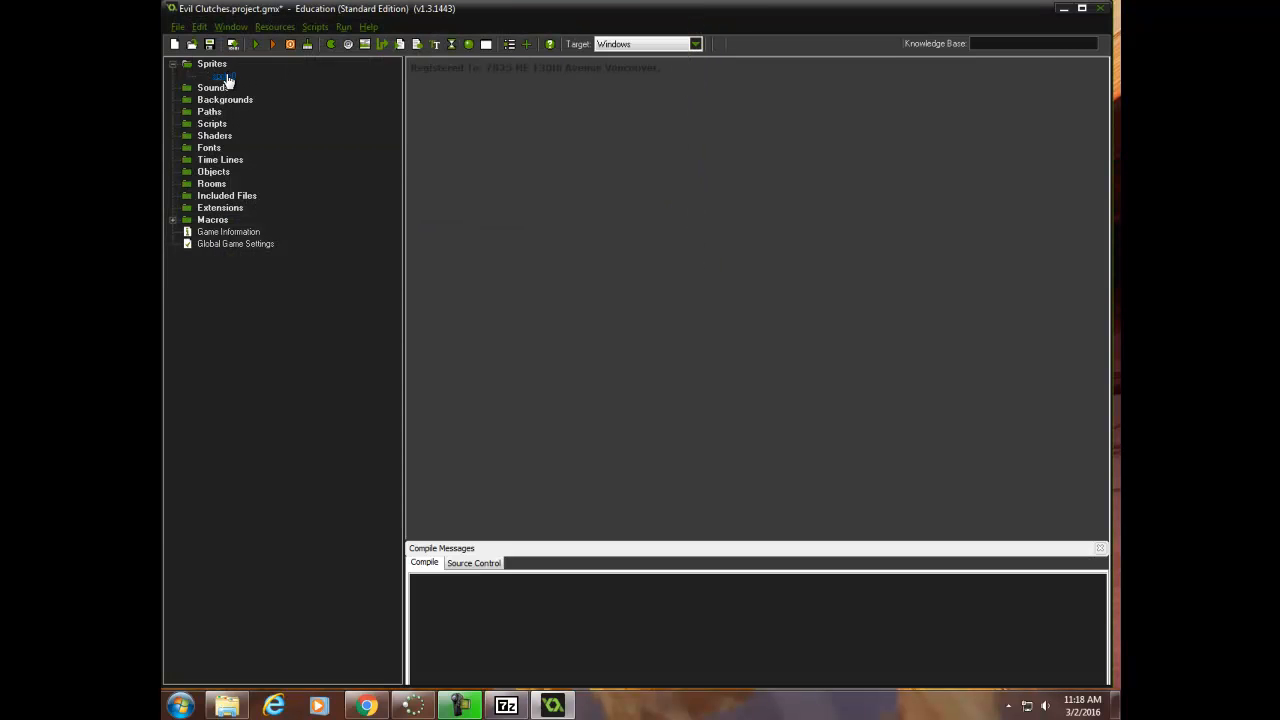
Step: Open the properties of sprite0 and rename the sprite as sprite_dragon
double_click(225, 77)
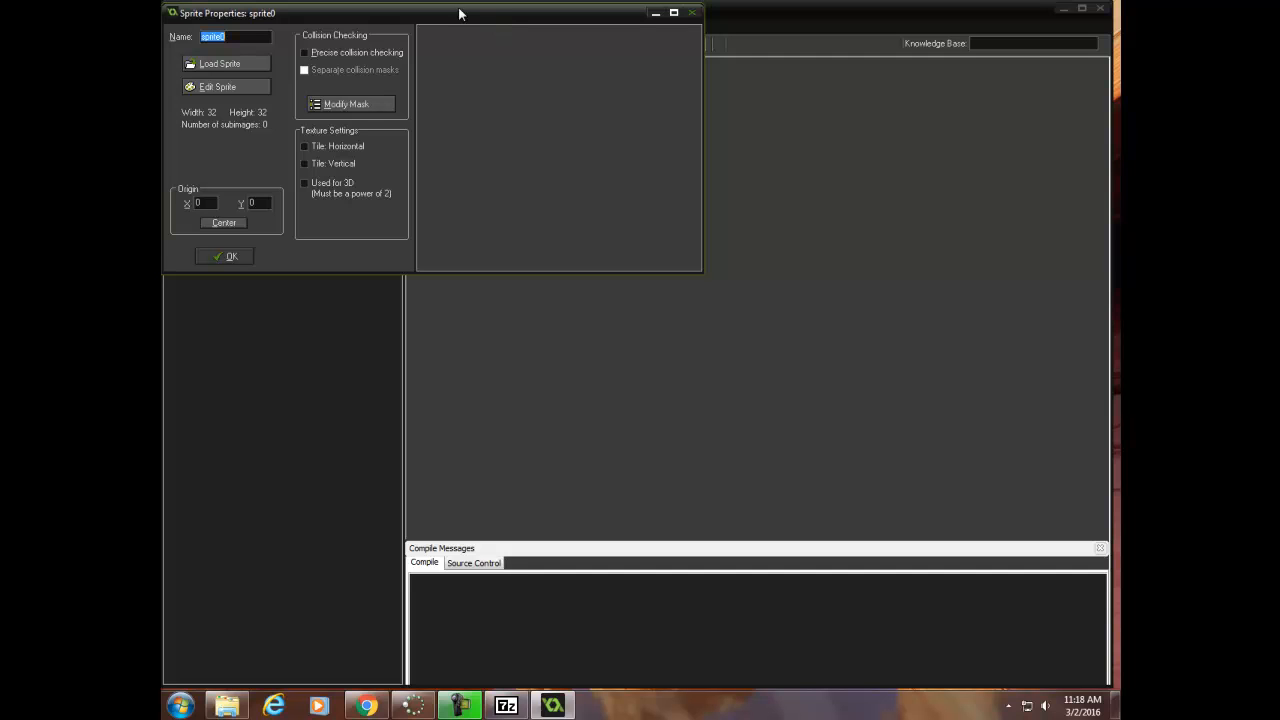
left_click(246, 37)
key("BackSpace")
type("_dragon")
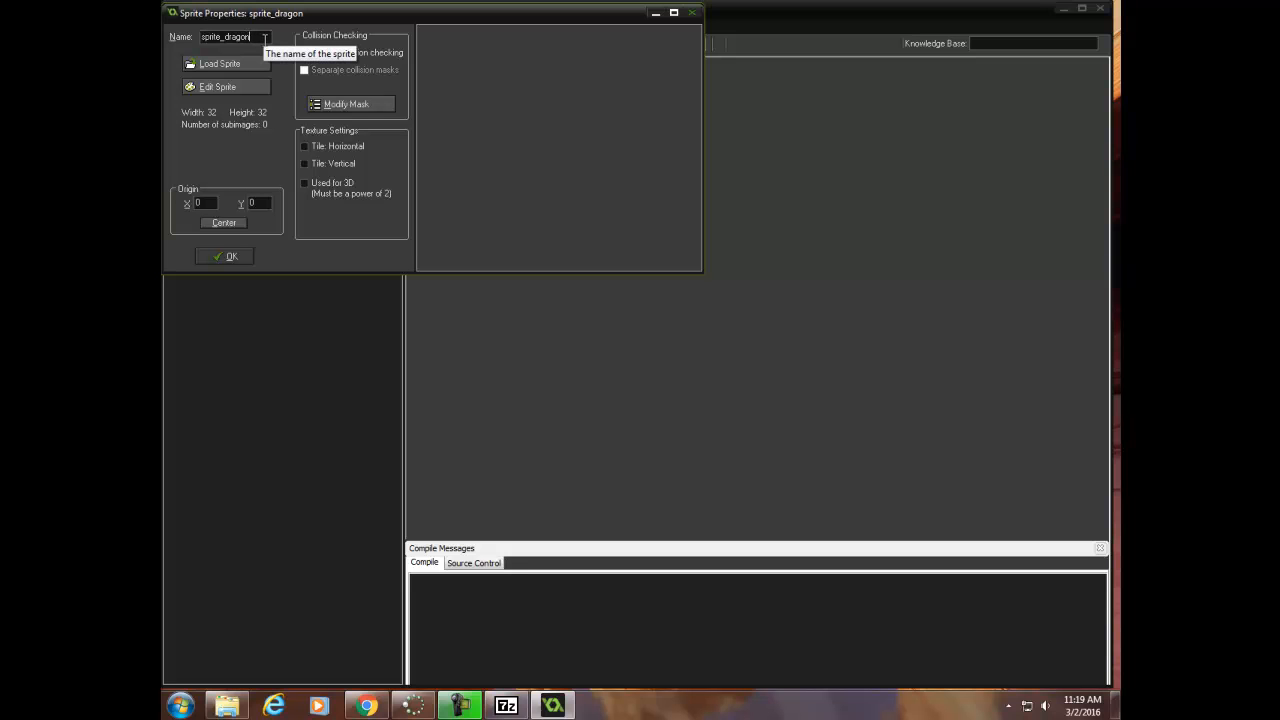
Step: Load the Dragon GIF from the Evil Clutches download folder in Documents into sprite_dragon, with Remove Background enabled
left_click(219, 65)
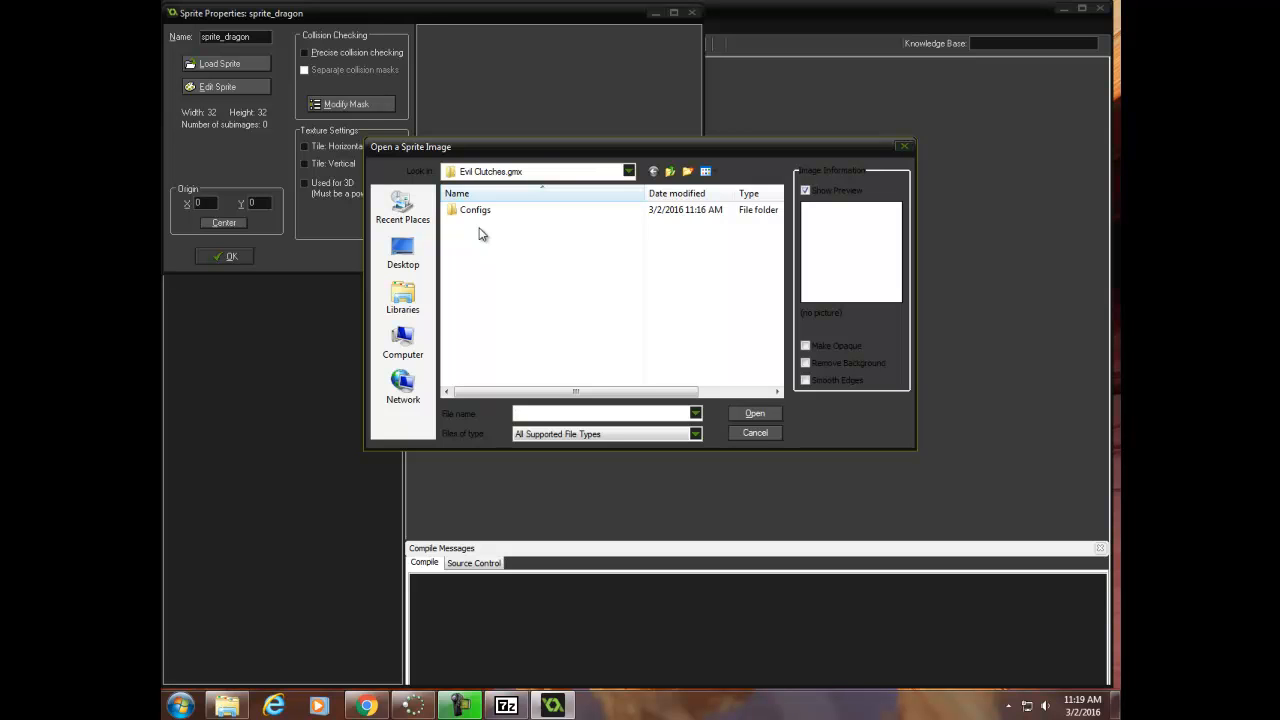
left_click(404, 296)
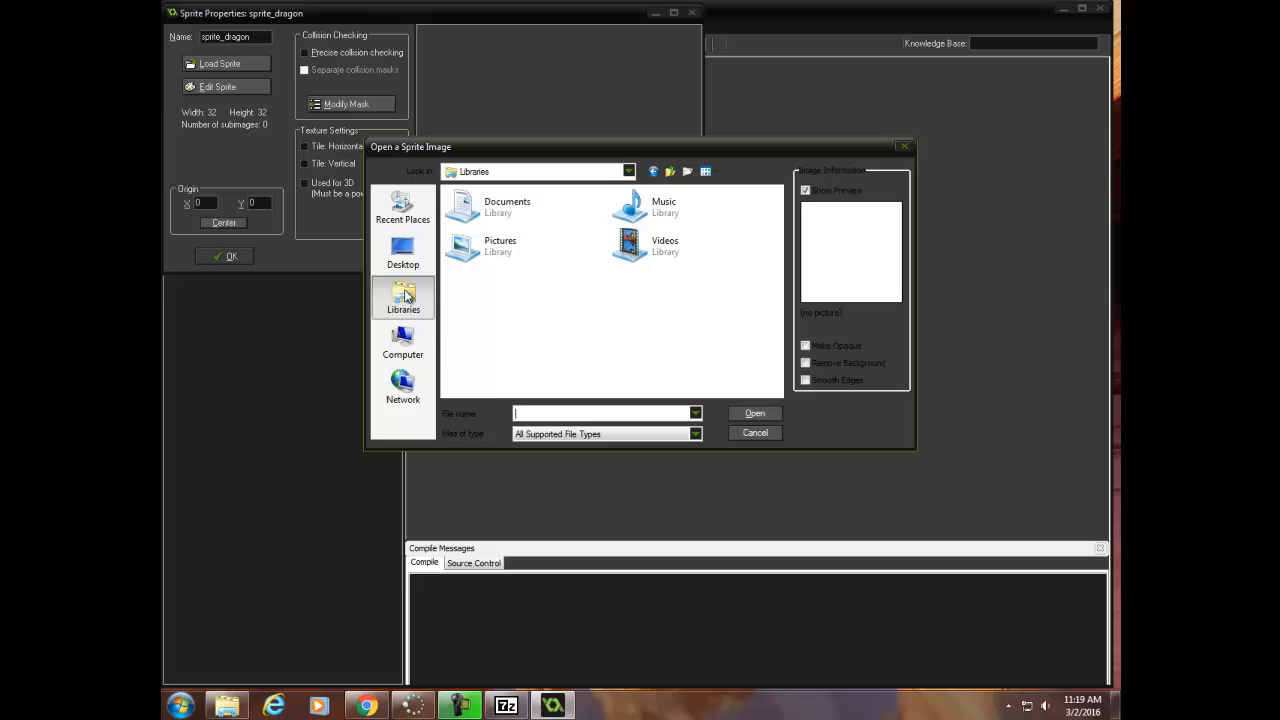
double_click(500, 215)
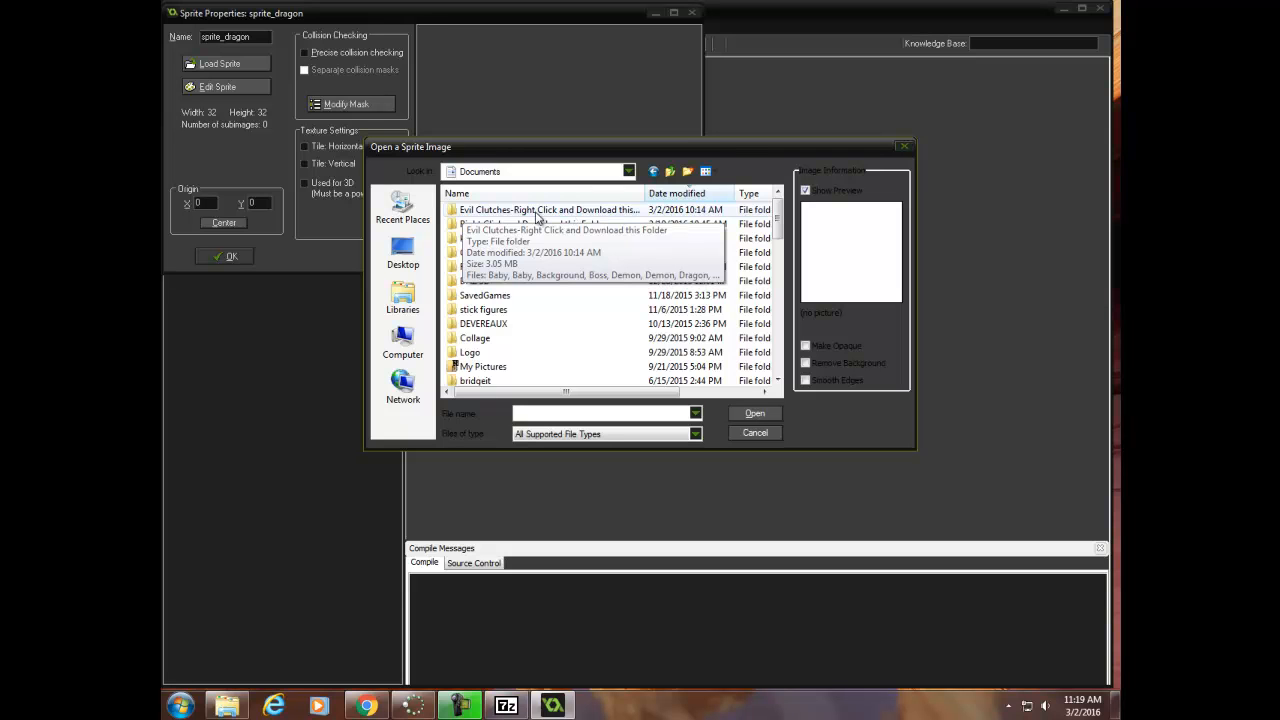
double_click(537, 210)
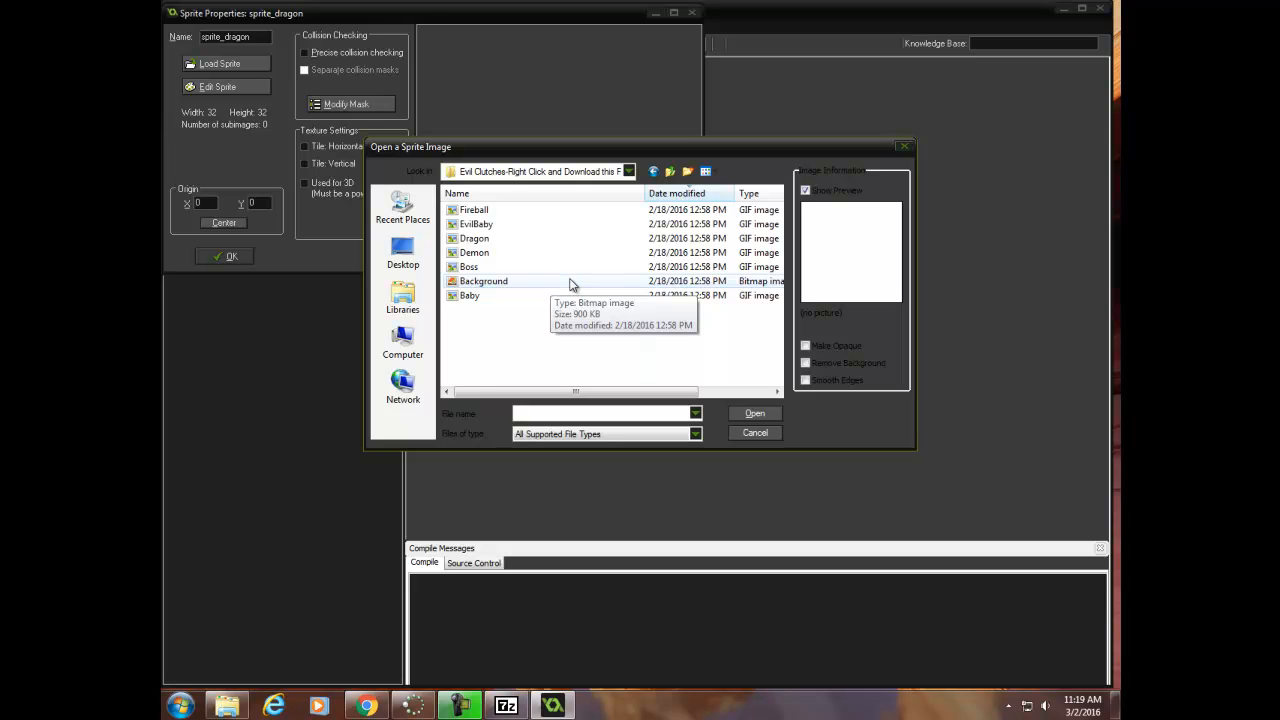
left_click(479, 239)
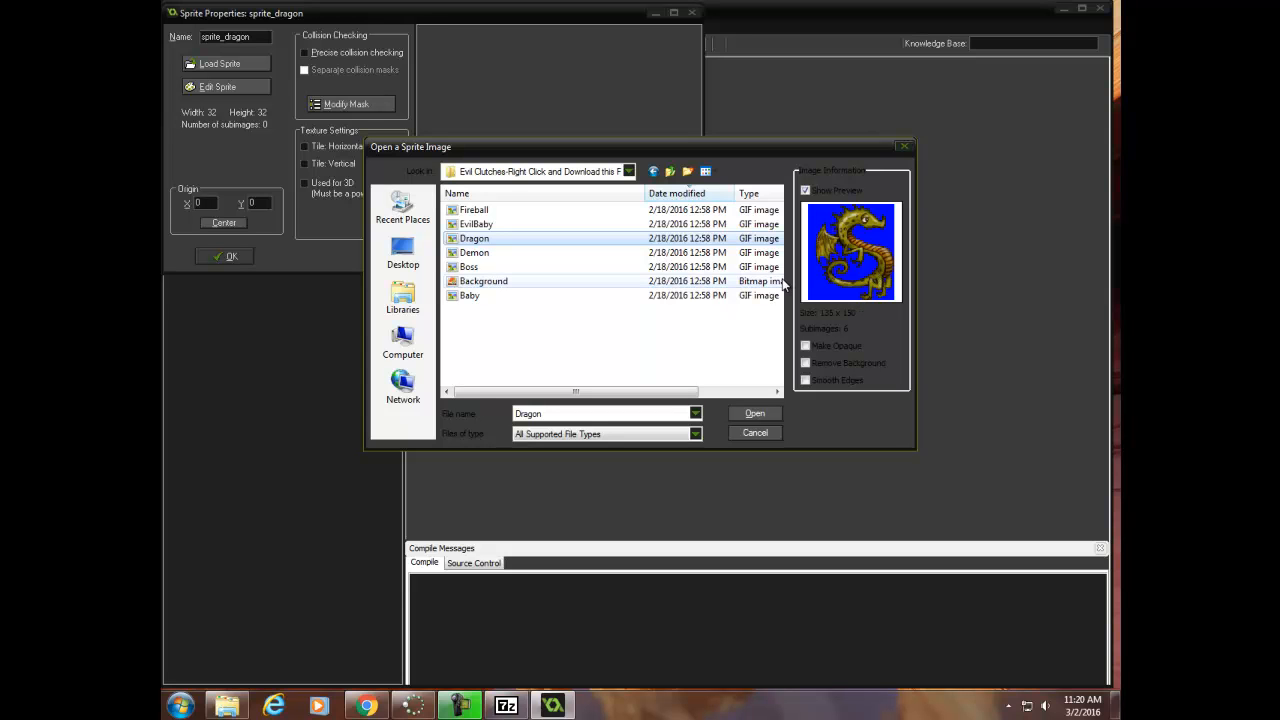
left_click(806, 364)
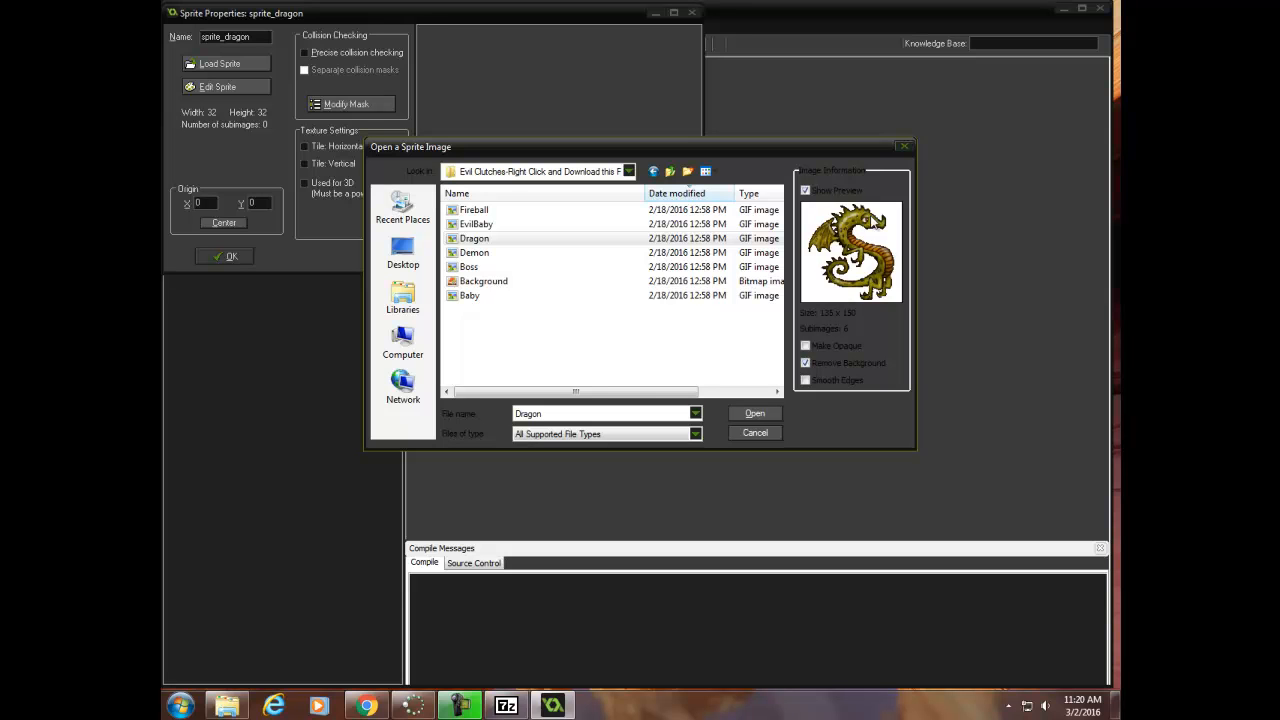
left_click(806, 363)
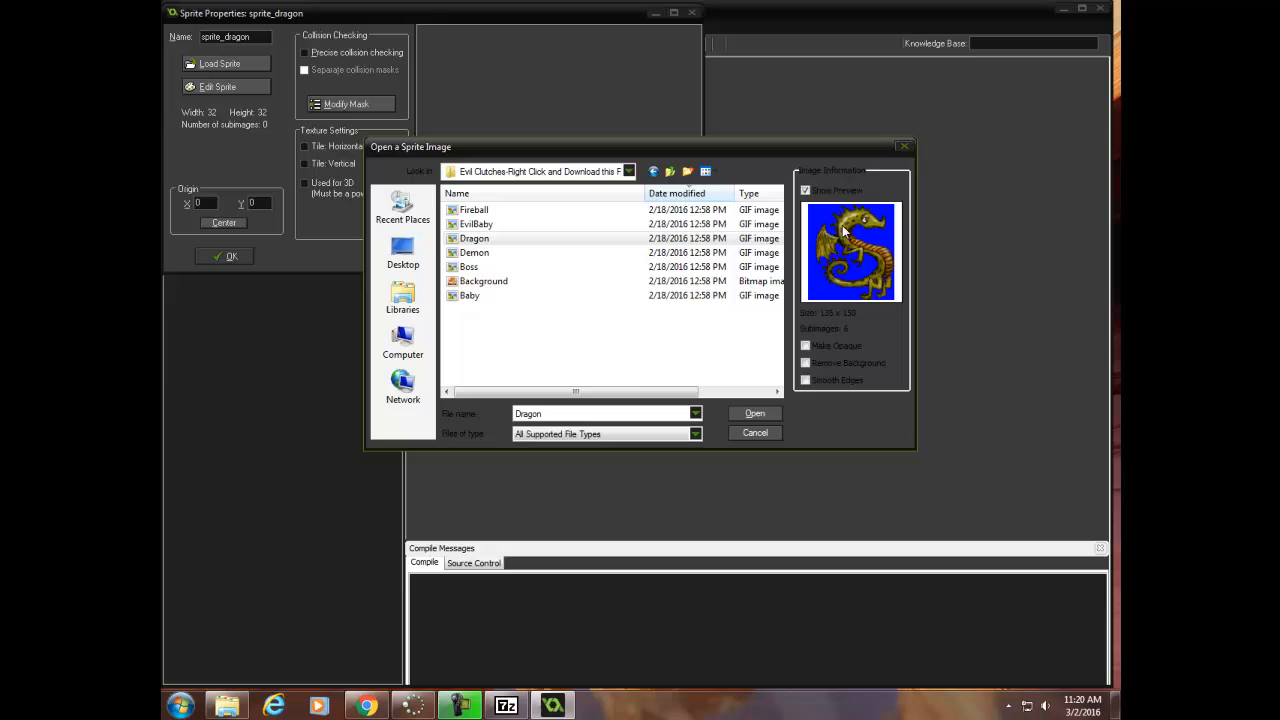
left_click(806, 363)
left_click(758, 409)
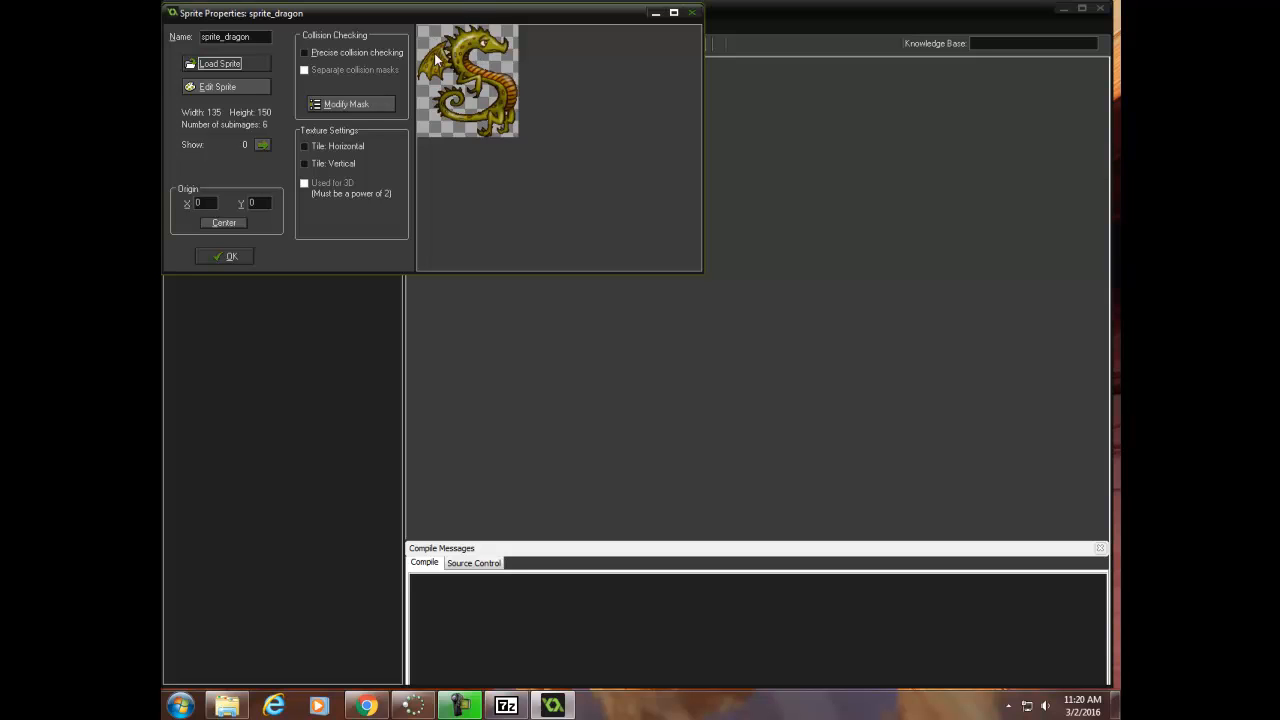
Step: Load the Dragon image again with Remove Background enabled and accept the properties of sprite_dragon
left_click(216, 63)
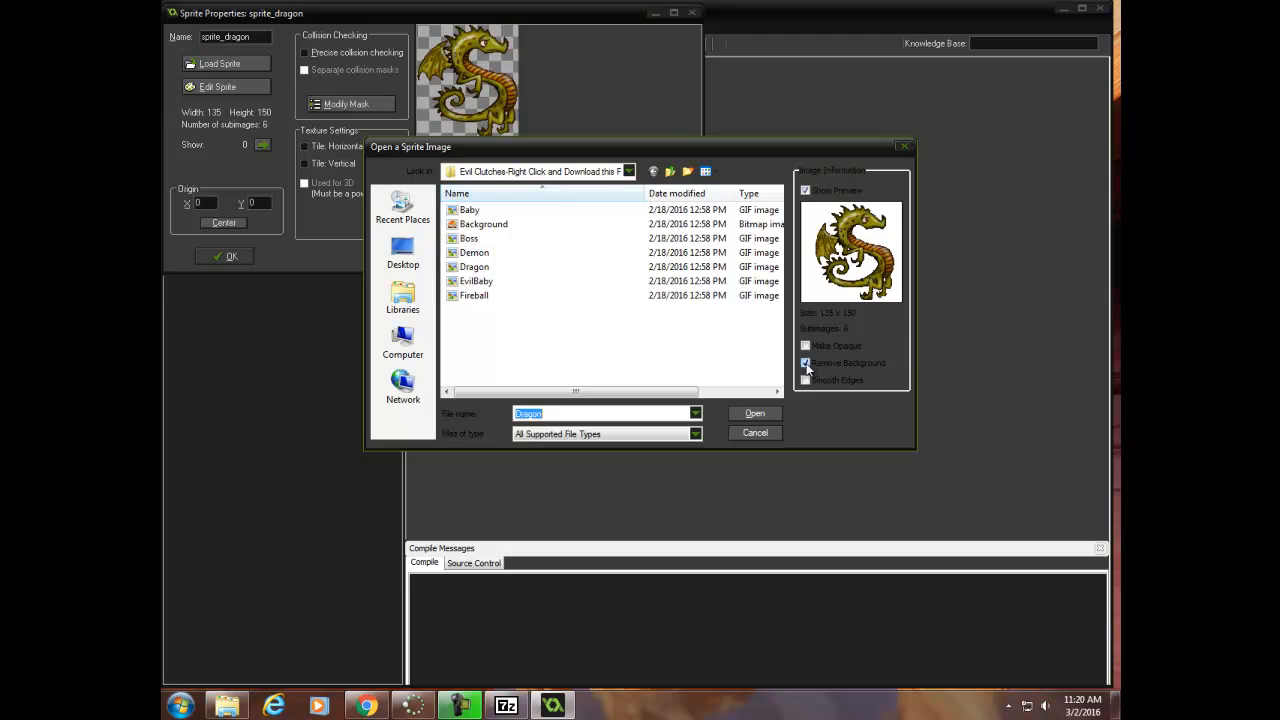
left_click(753, 414)
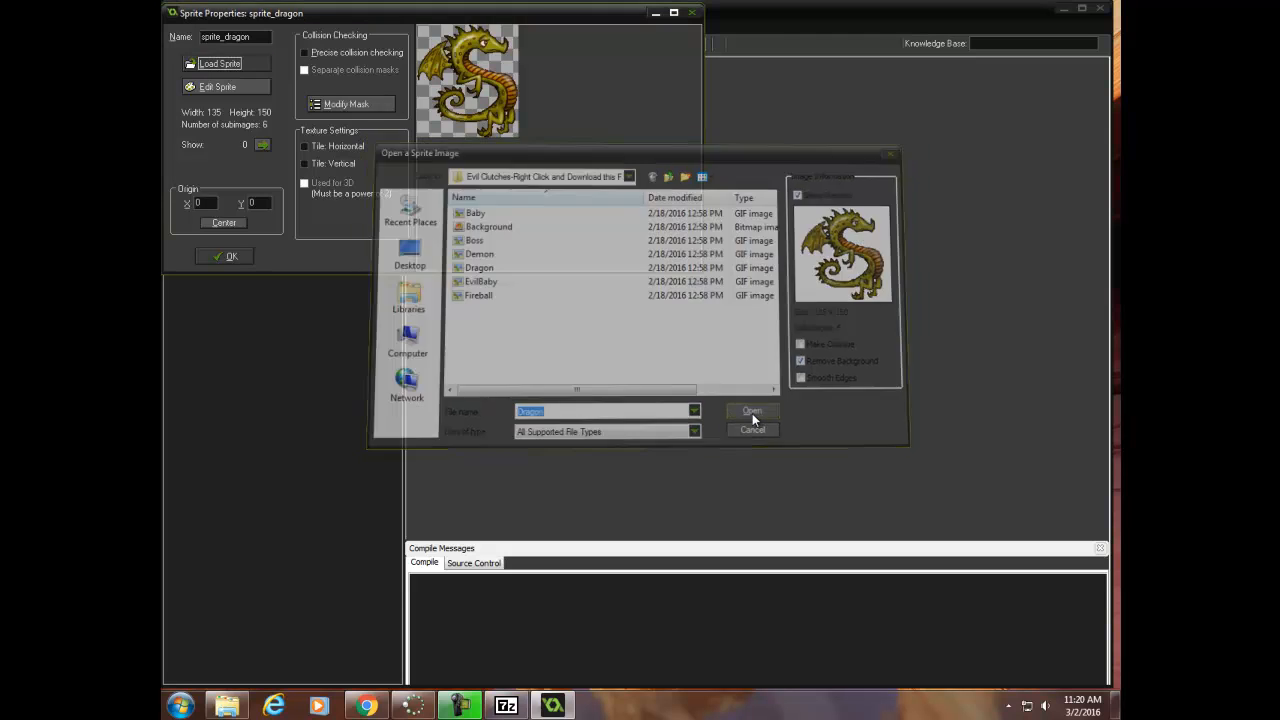
left_click(230, 255)
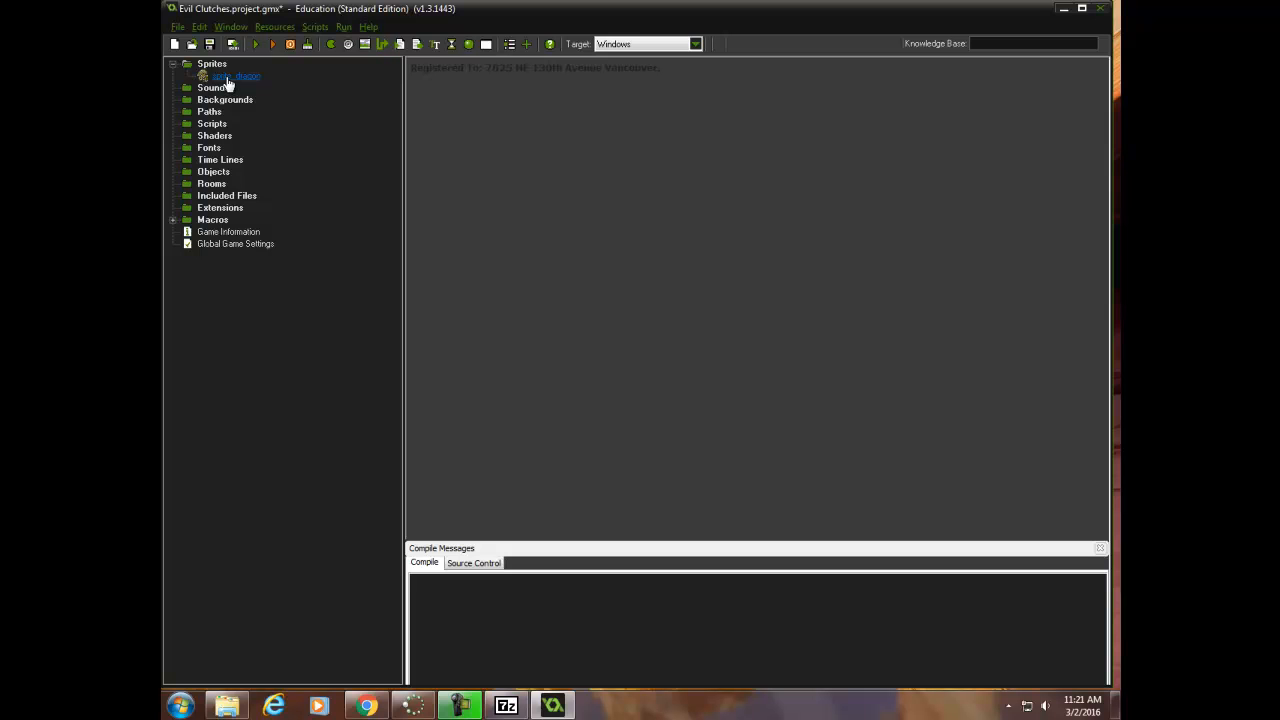
Step: Reopen sprite_dragon to check its name and image, and close its properties
left_click(228, 77)
double_click(228, 79)
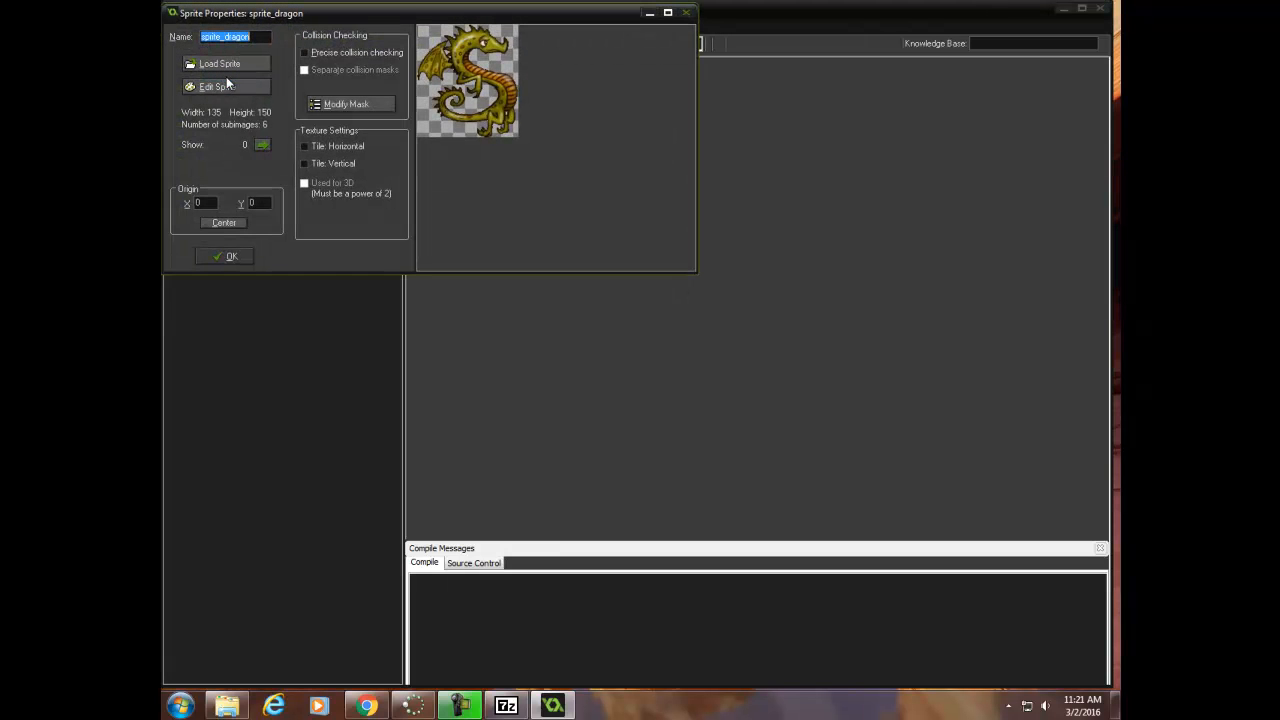
left_click(232, 256)
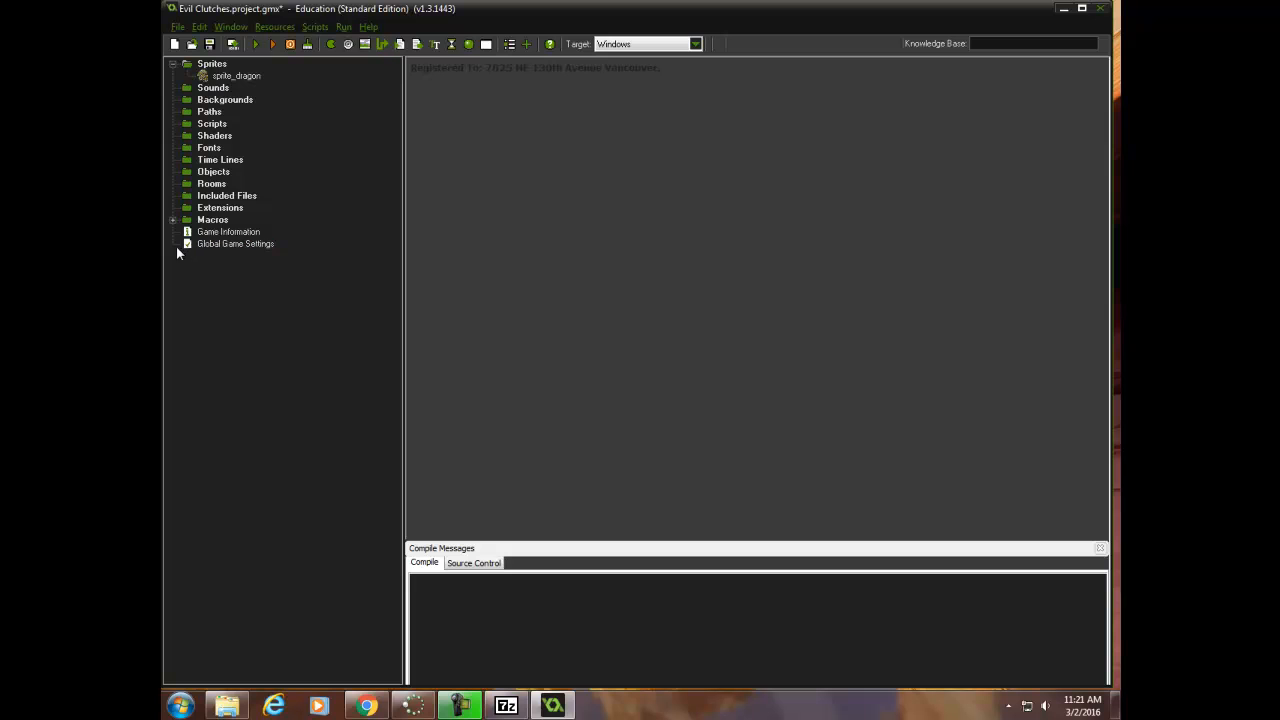
Step: Create a new sprite in the Sprites group and name it sprite_boss
left_click(274, 26)
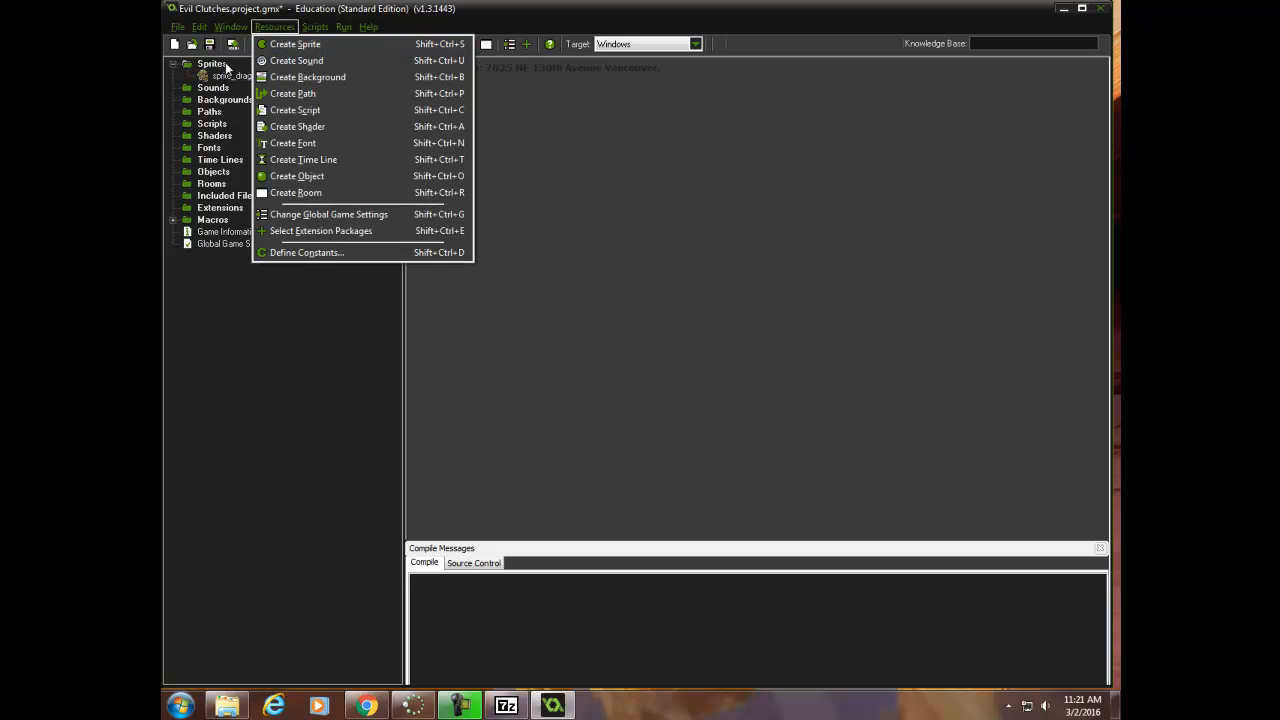
left_click(207, 65)
right_click(207, 65)
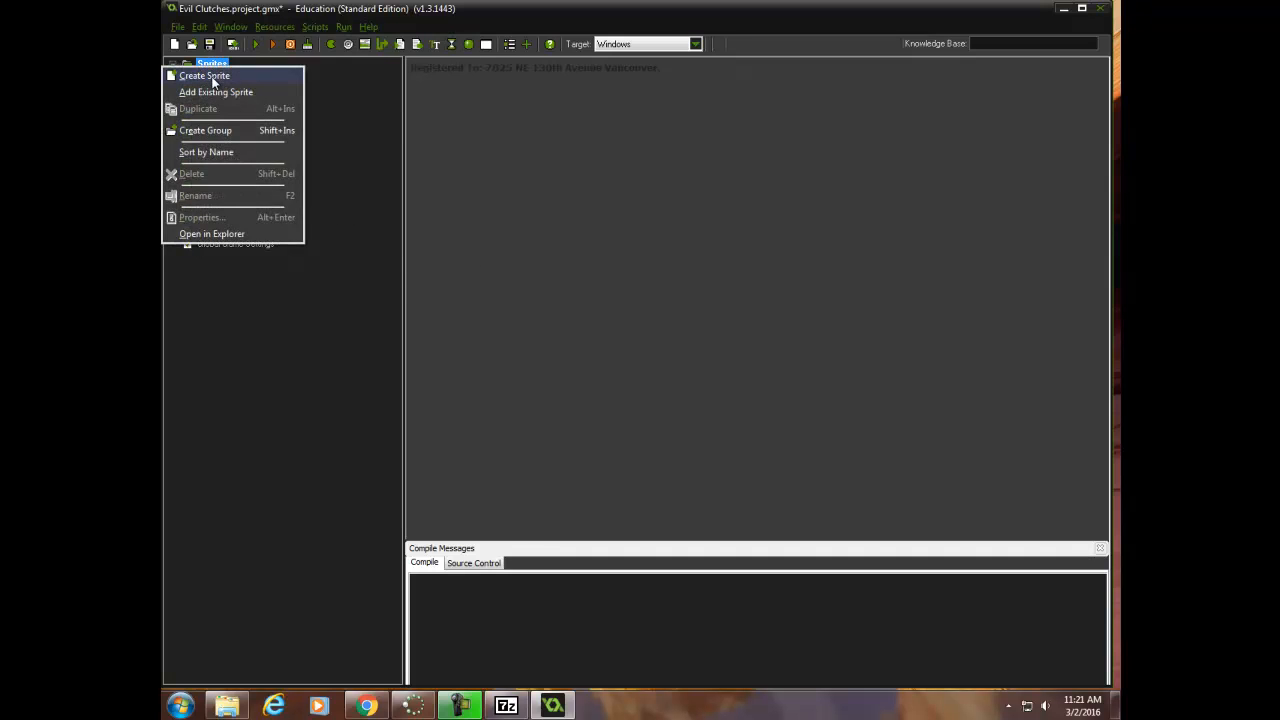
left_click(212, 78)
left_click(253, 36)
key("BackSpace")
type("_")
type("boss")
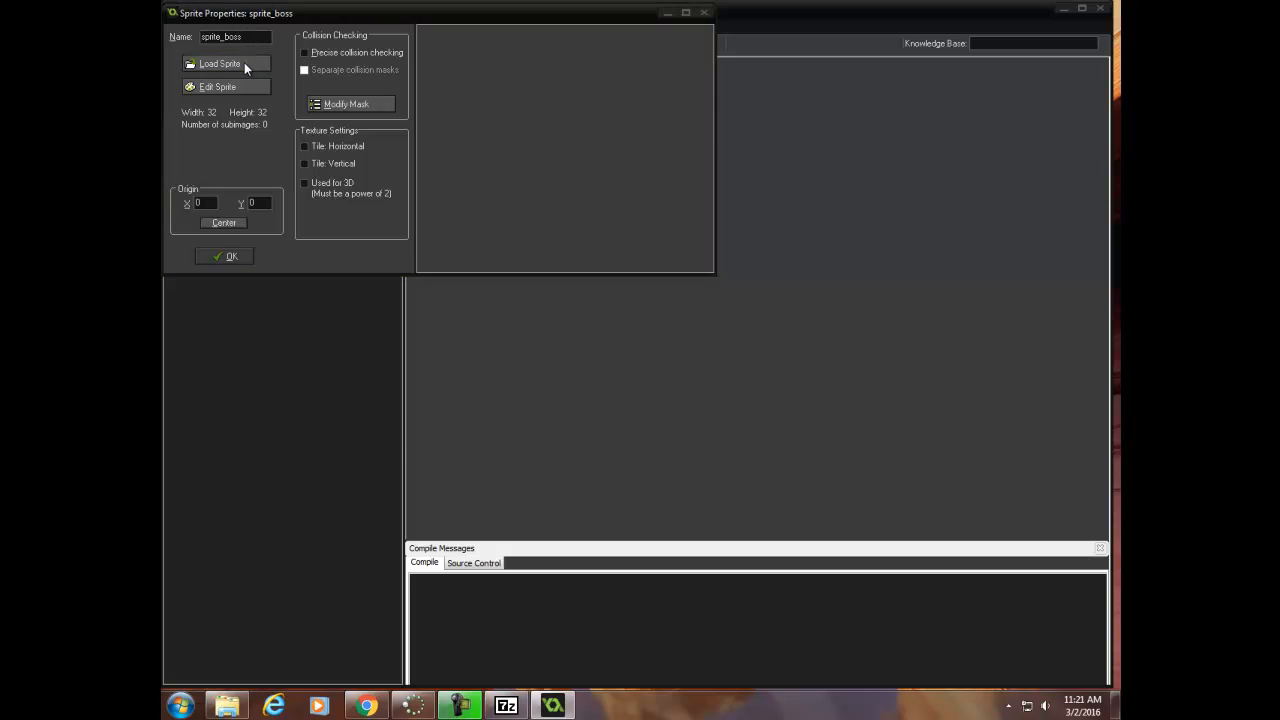
Step: Load the Boss GIF into sprite_boss with its background removed and accept the sprite's properties
left_click(244, 62)
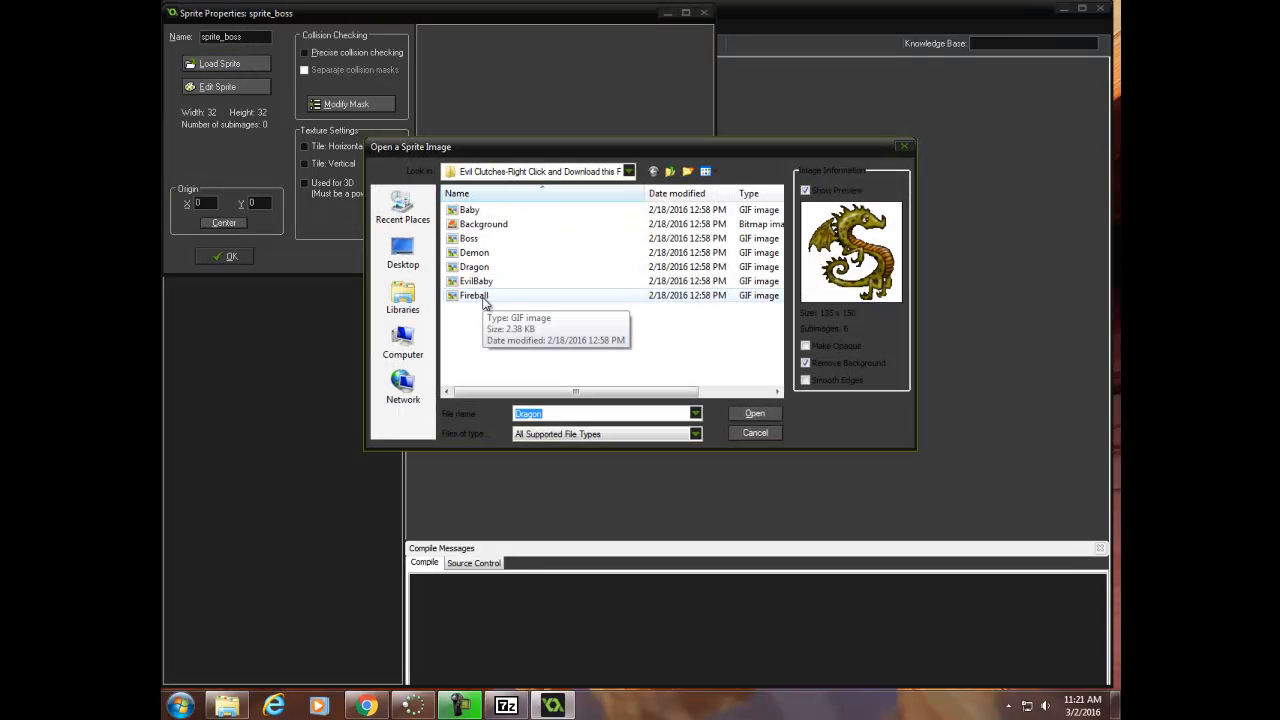
left_click(463, 240)
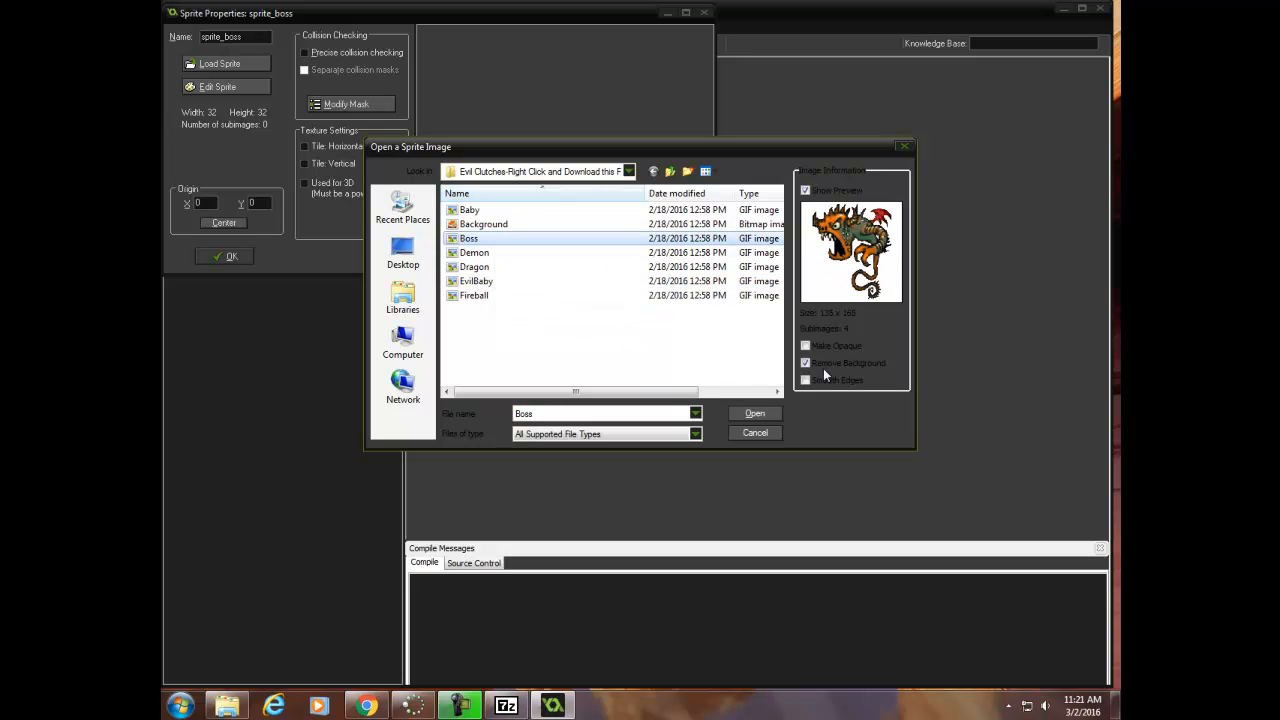
left_click(766, 411)
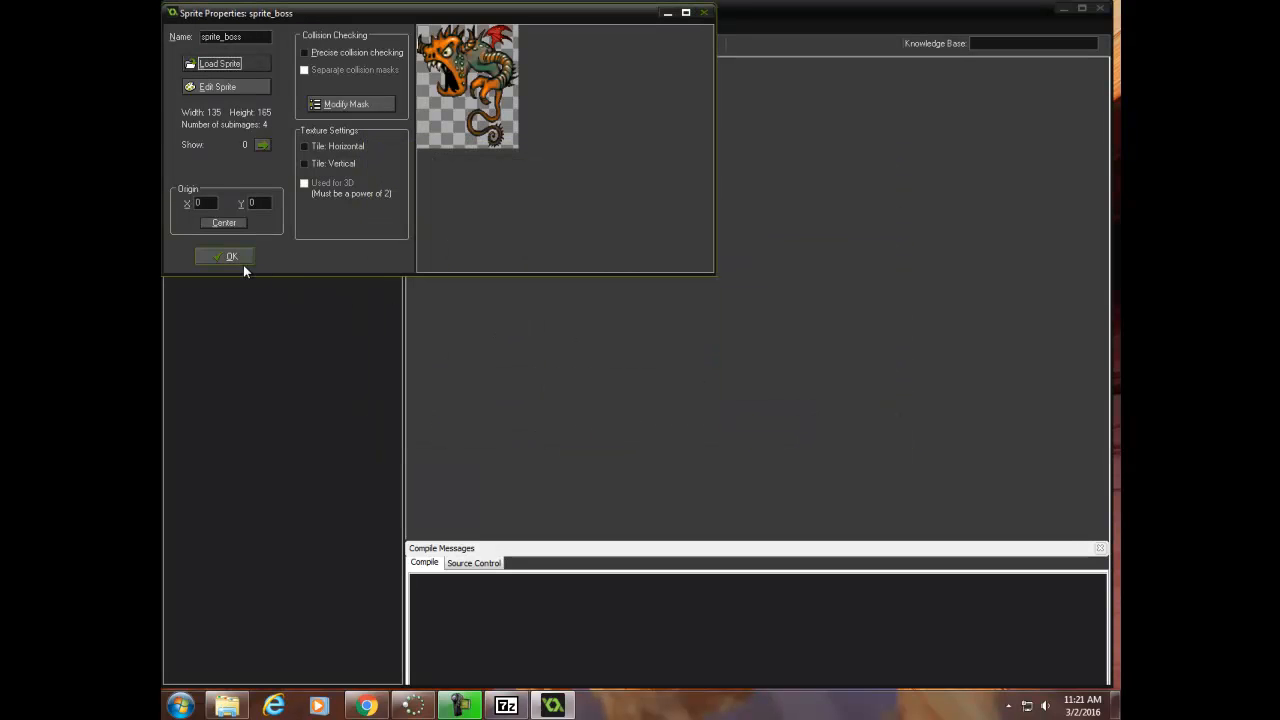
left_click(236, 257)
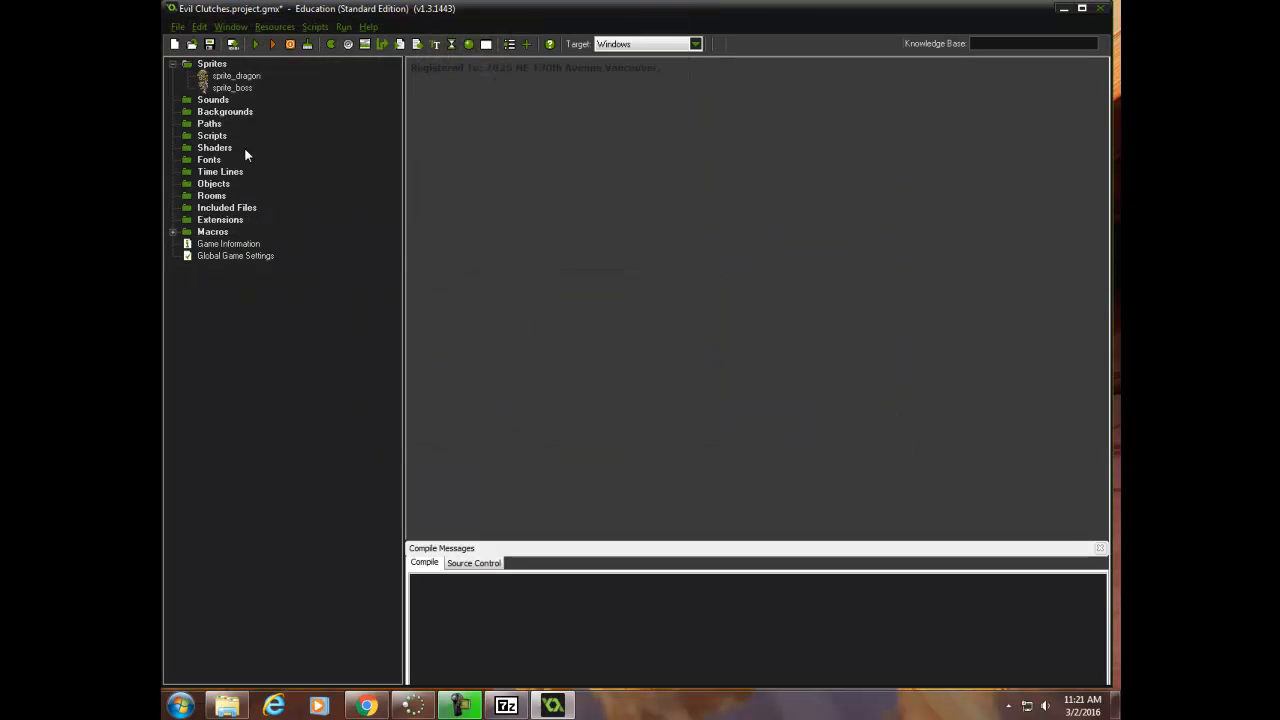
Step: Create another sprite in the Sprites group and name it sprite_demon
right_click(211, 64)
left_click(206, 74)
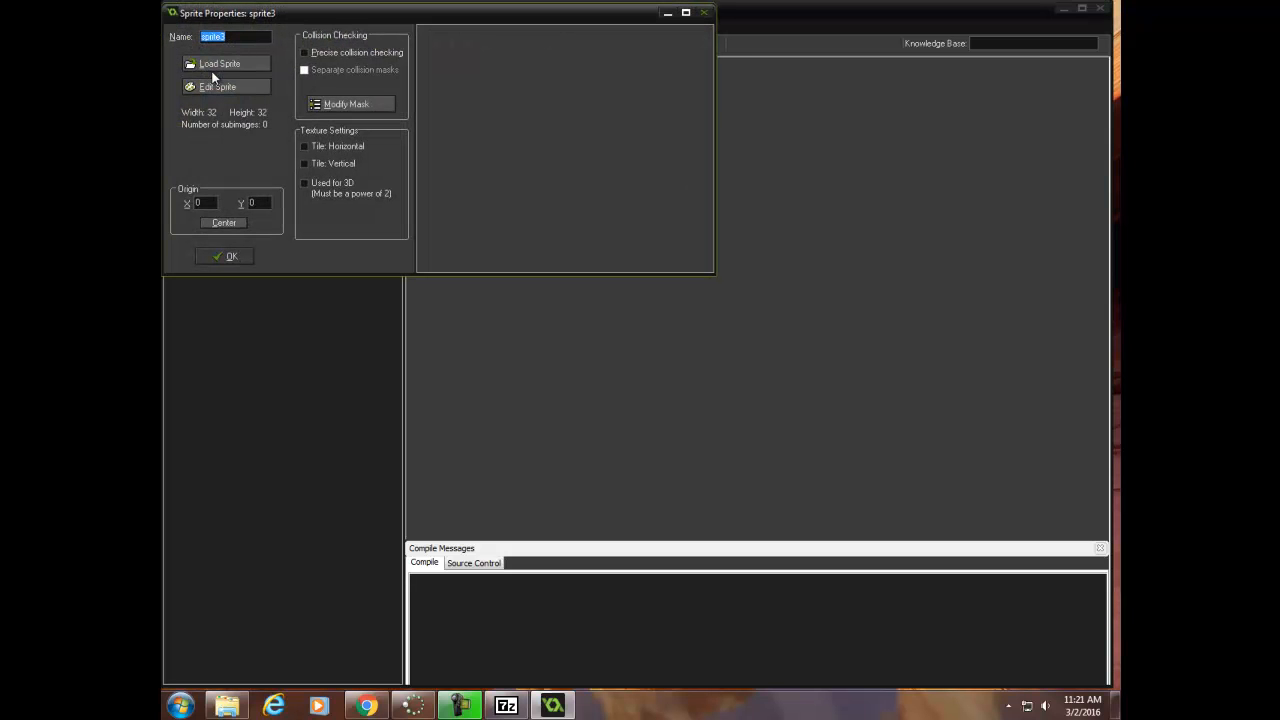
left_click(237, 37)
key("BackSpace")
type("Ene")
key("BackSpace")
key("BackSpace")
key("BackSpace")
type("_deomon")
key("BackSpace")
key("BackSpace")
key("BackSpace")
key("BackSpace")
type("mon")
Step: Load the Demon GIF into sprite_demon with its background removed and accept the sprite's properties
left_click(268, 62)
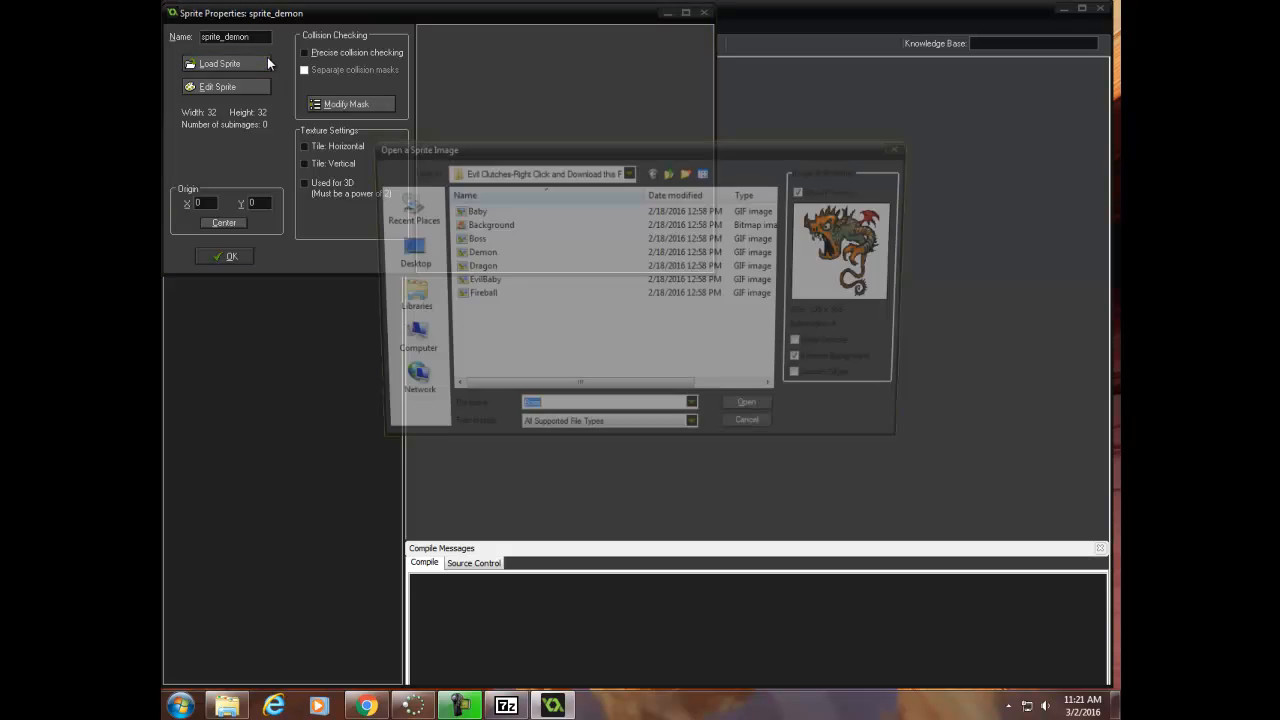
left_click(476, 253)
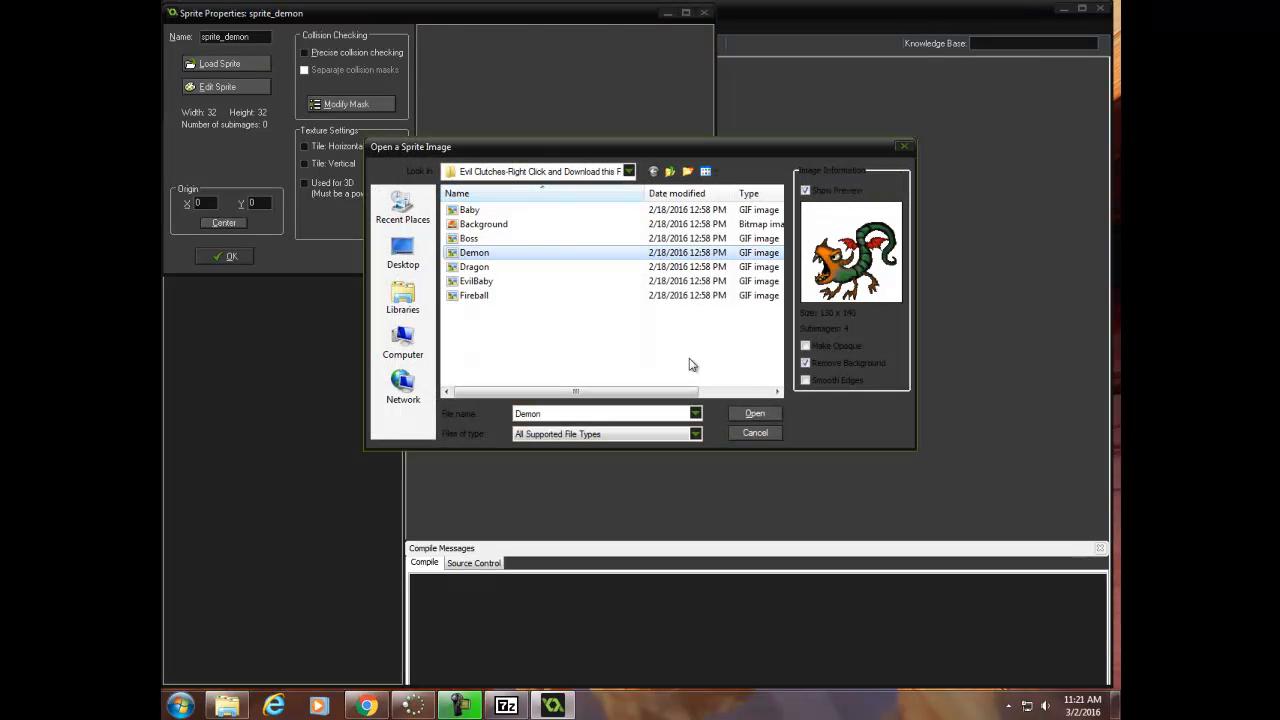
left_click(766, 414)
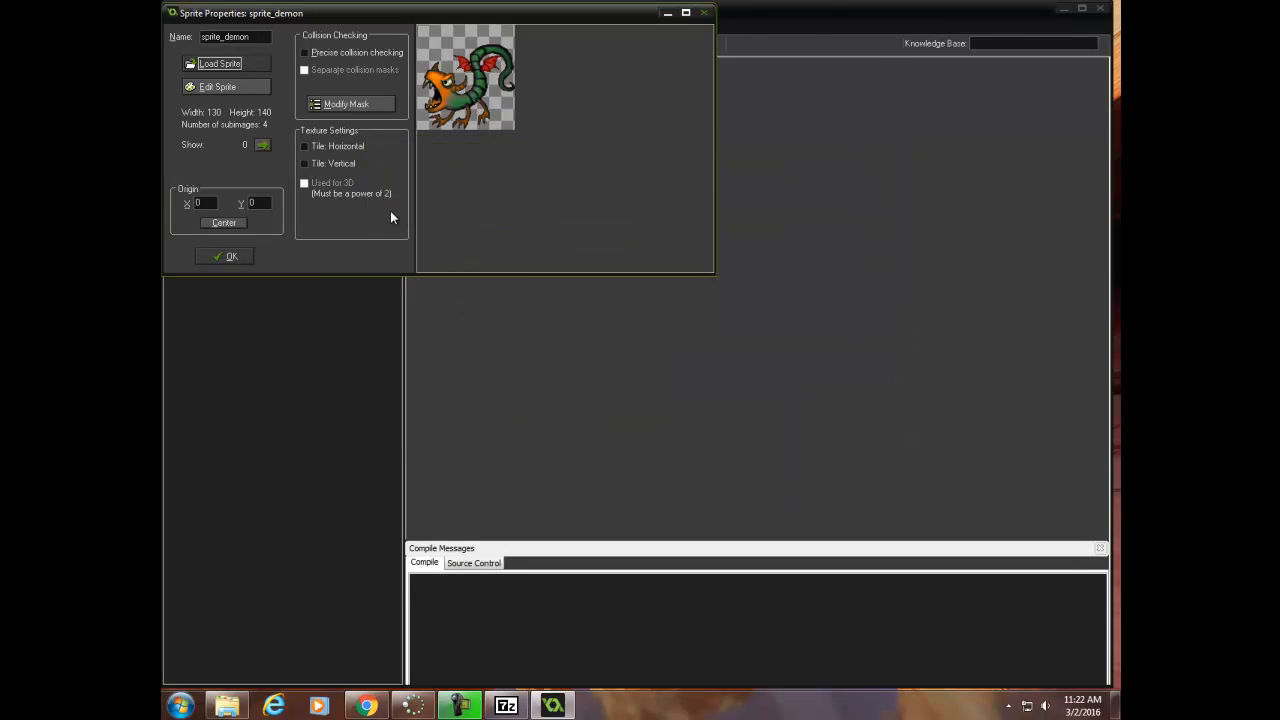
left_click(224, 256)
Step: Create a new sprite in the Sprites group and name it sprite_baby
right_click(218, 65)
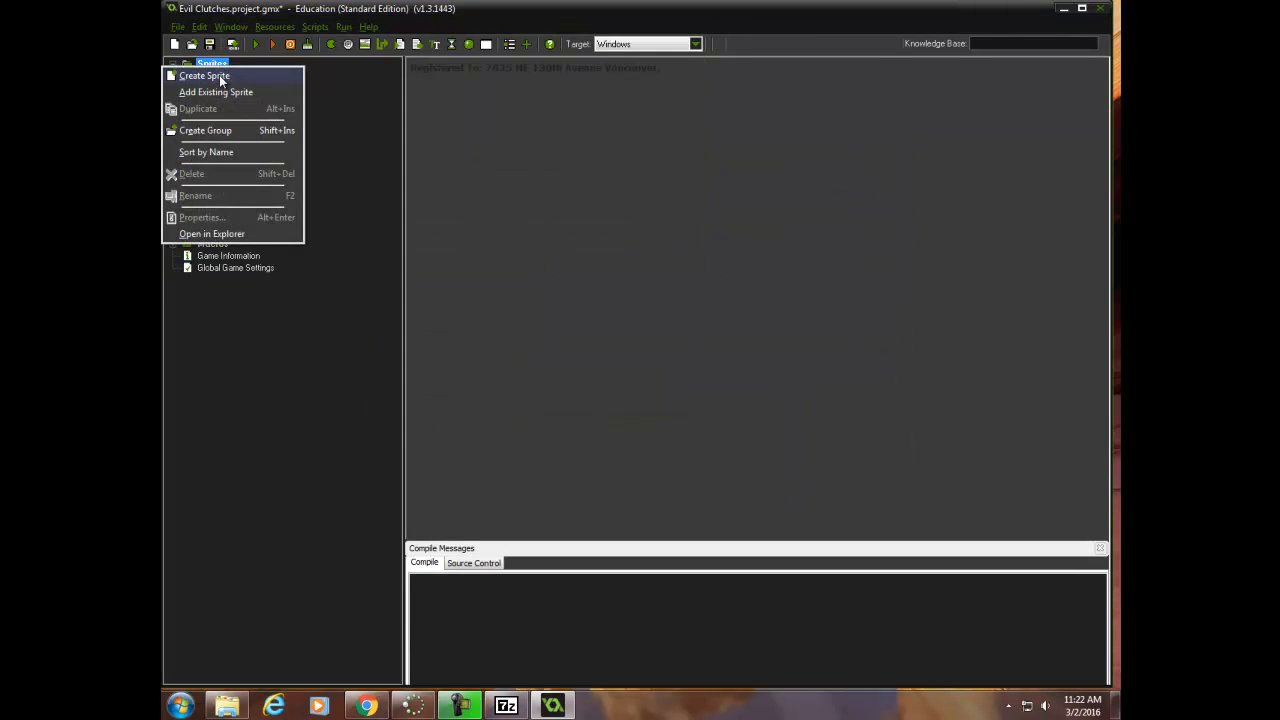
left_click(219, 75)
left_click(237, 36)
key("BackSpace")
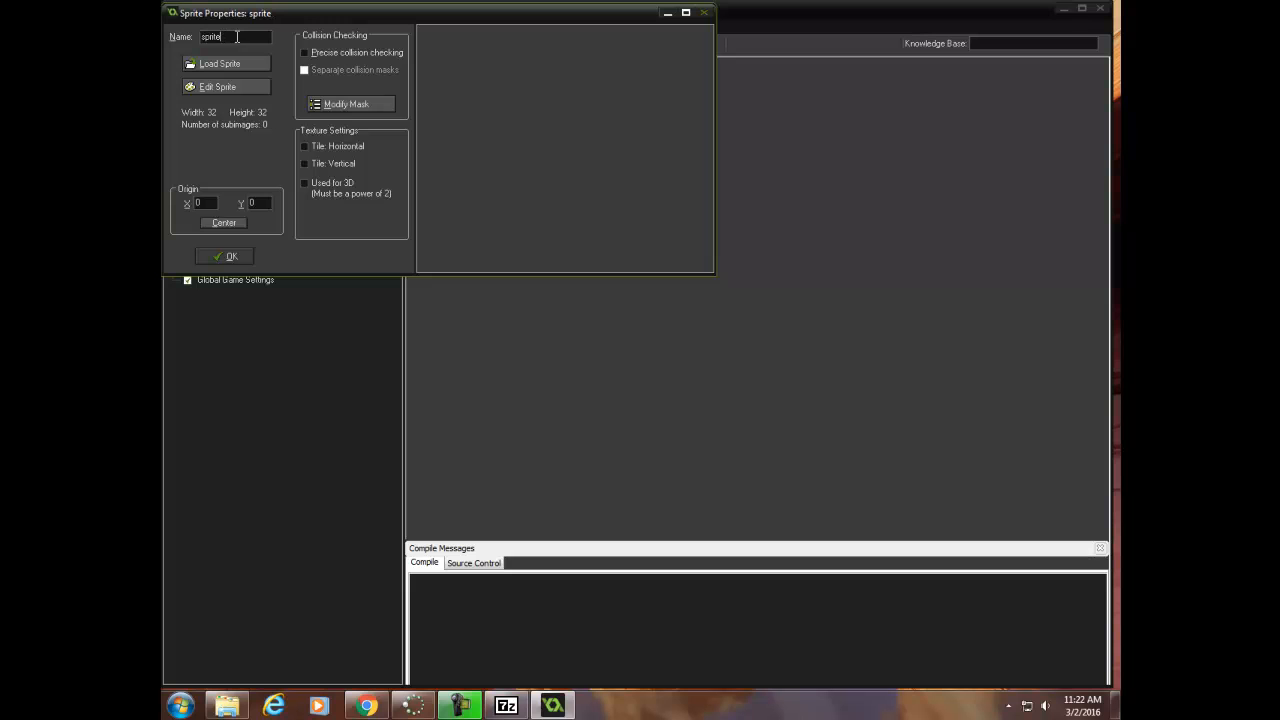
type("_baby")
Step: Load the Baby GIF into sprite_baby with its background removed and accept the sprite's properties
left_click(241, 66)
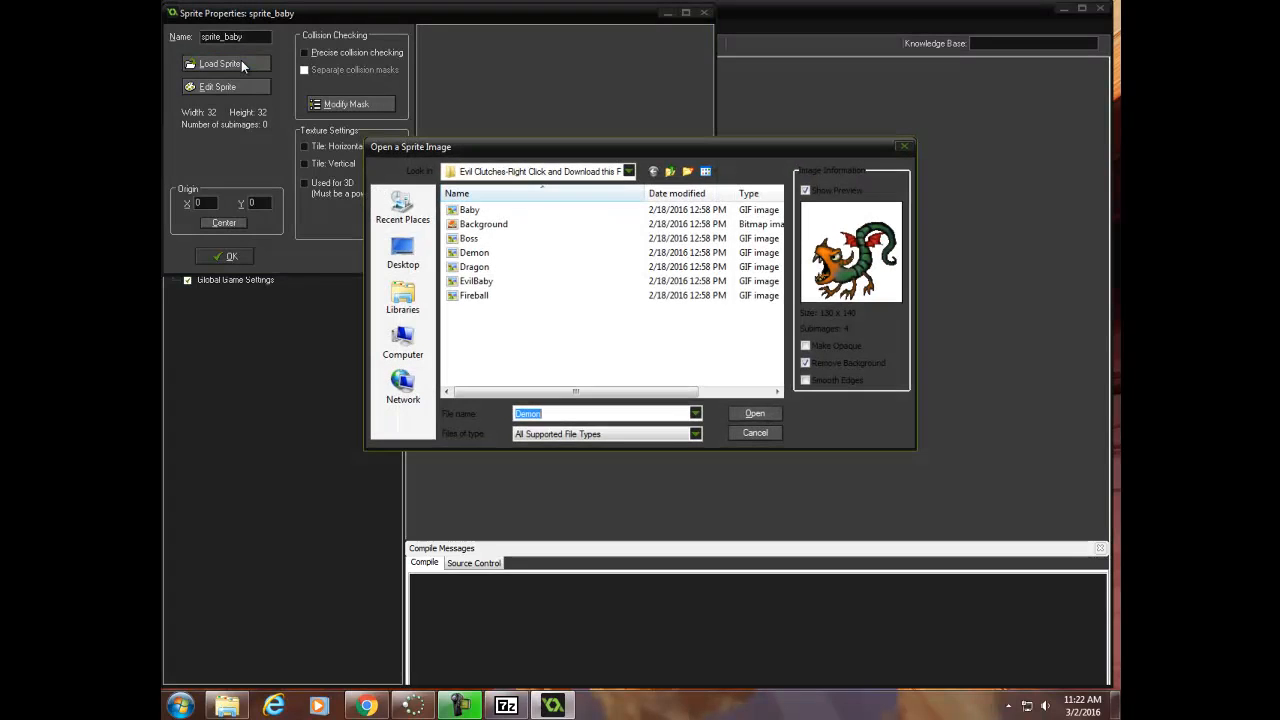
left_click(469, 210)
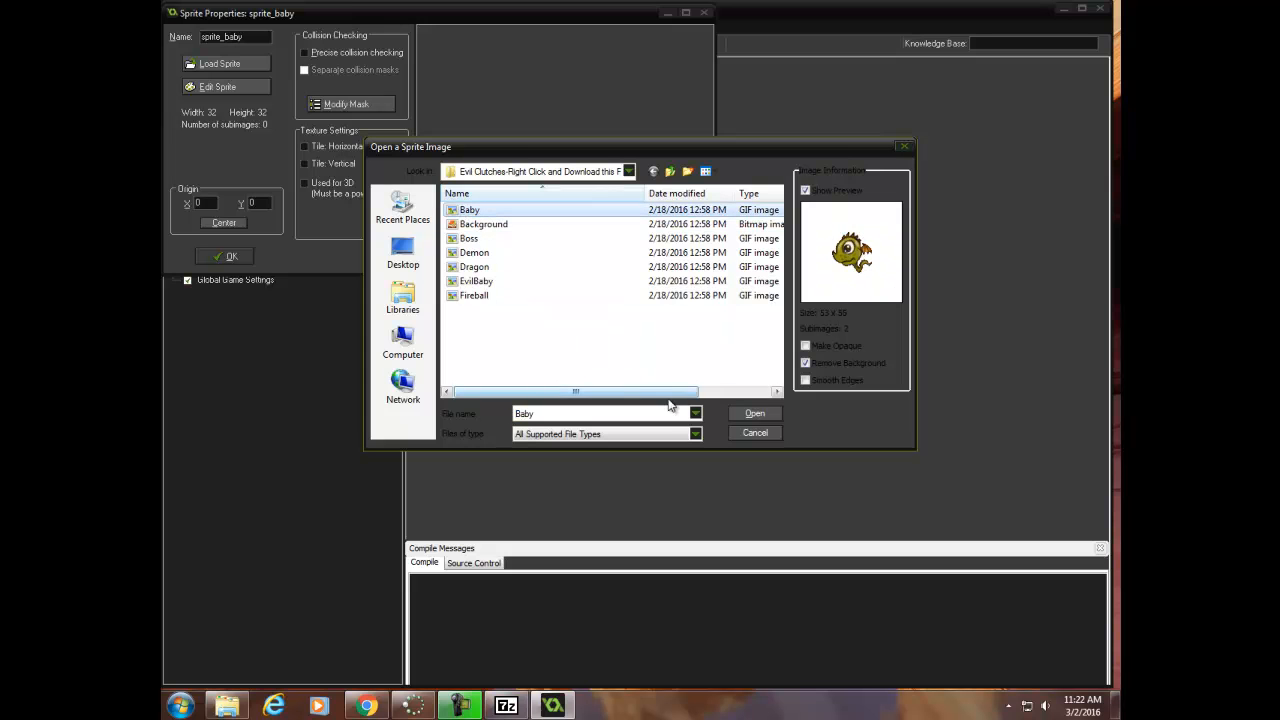
left_click(755, 413)
left_click(240, 256)
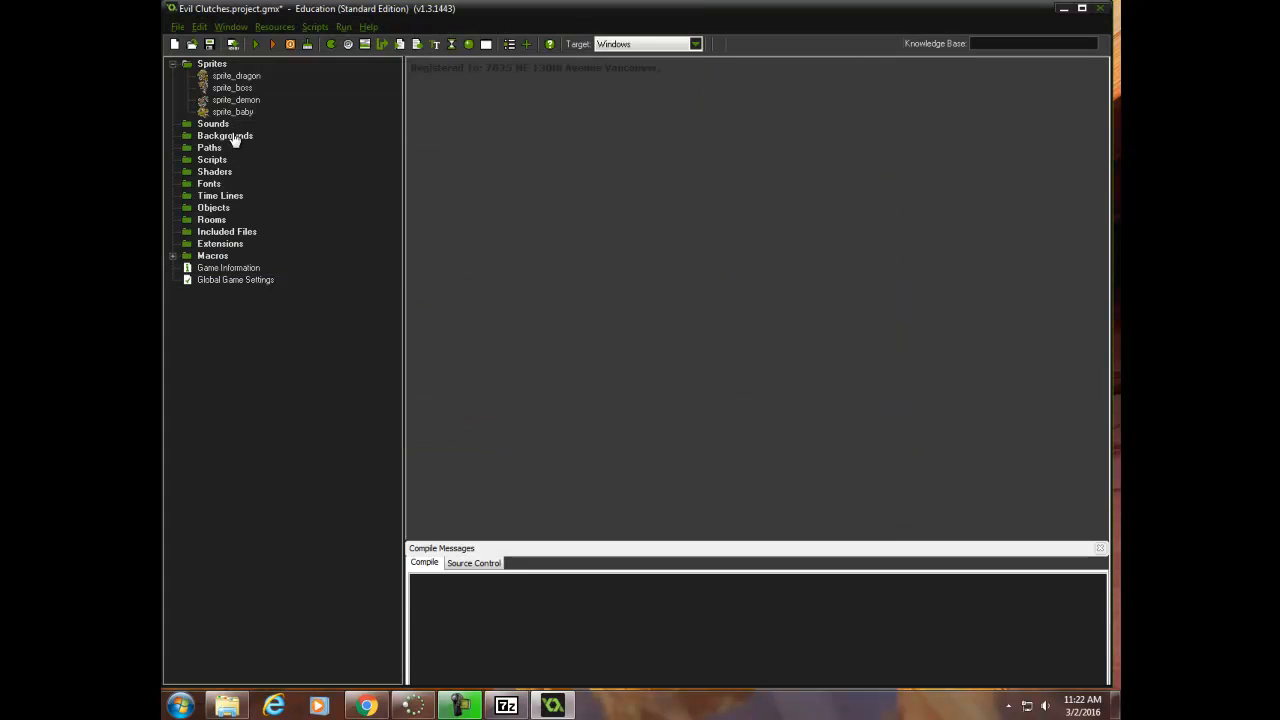
Step: Create a new sprite in the Sprites group and name it sprite_fireball
left_click(213, 65)
right_click(213, 66)
left_click(218, 72)
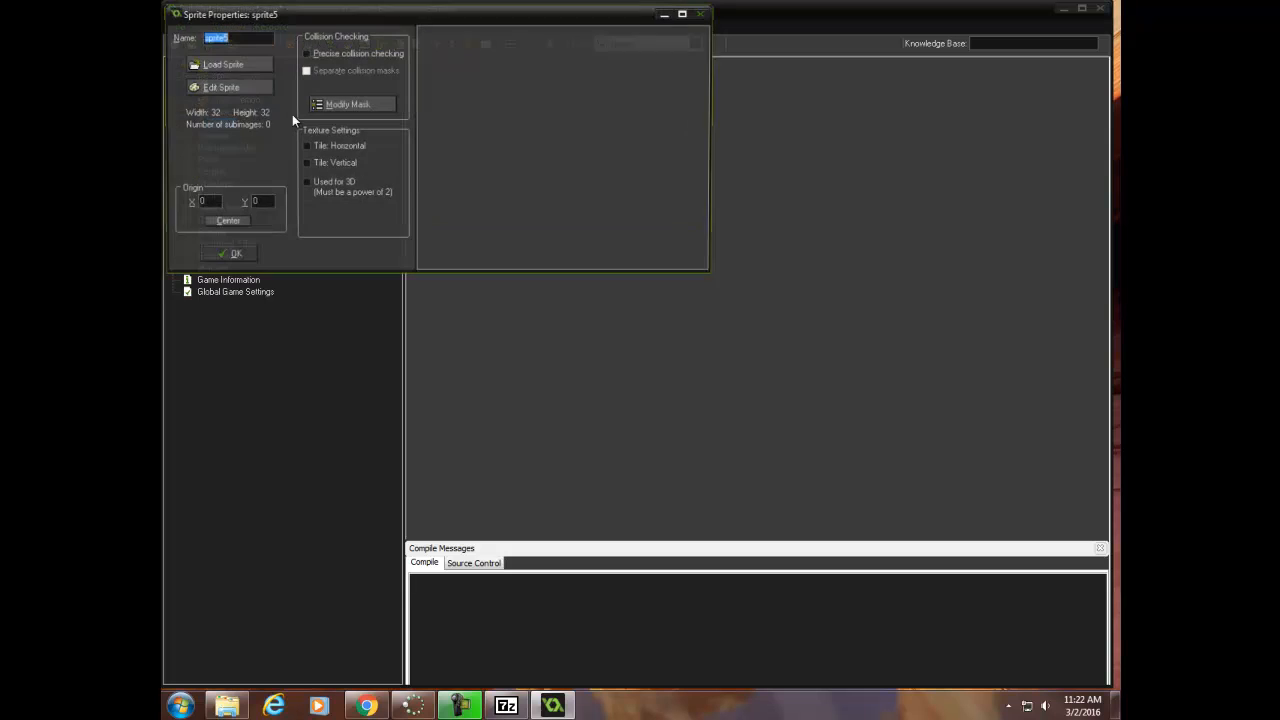
left_click(247, 40)
key("BackSpace")
type("_fireball")
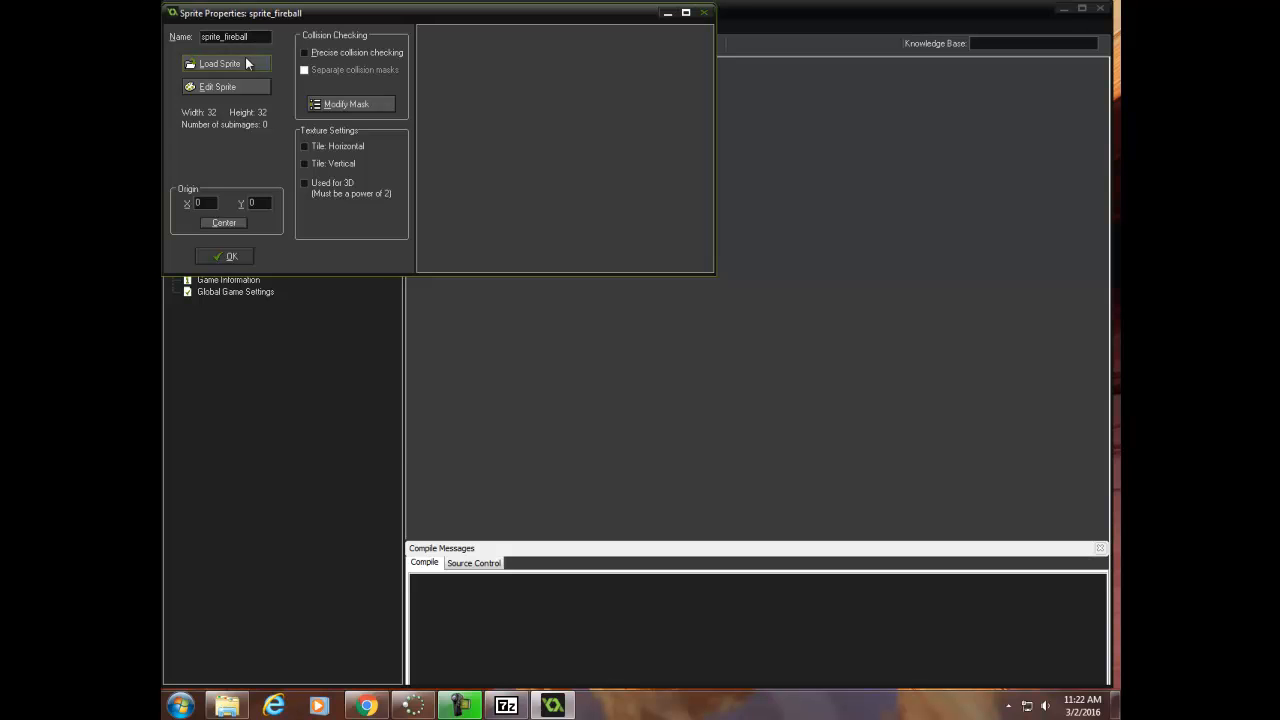
Step: Load the Fireball GIF into sprite_fireball with its background removed and accept the sprite's properties
left_click(245, 62)
left_click(498, 298)
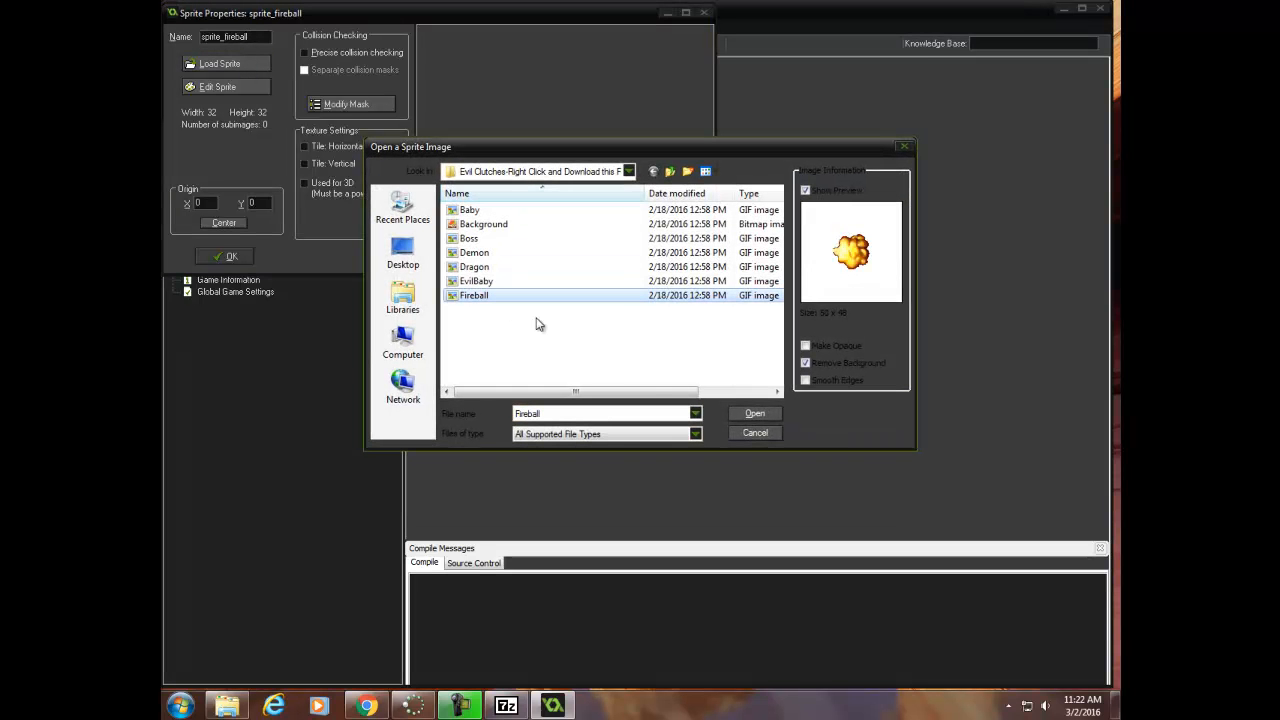
left_click(745, 410)
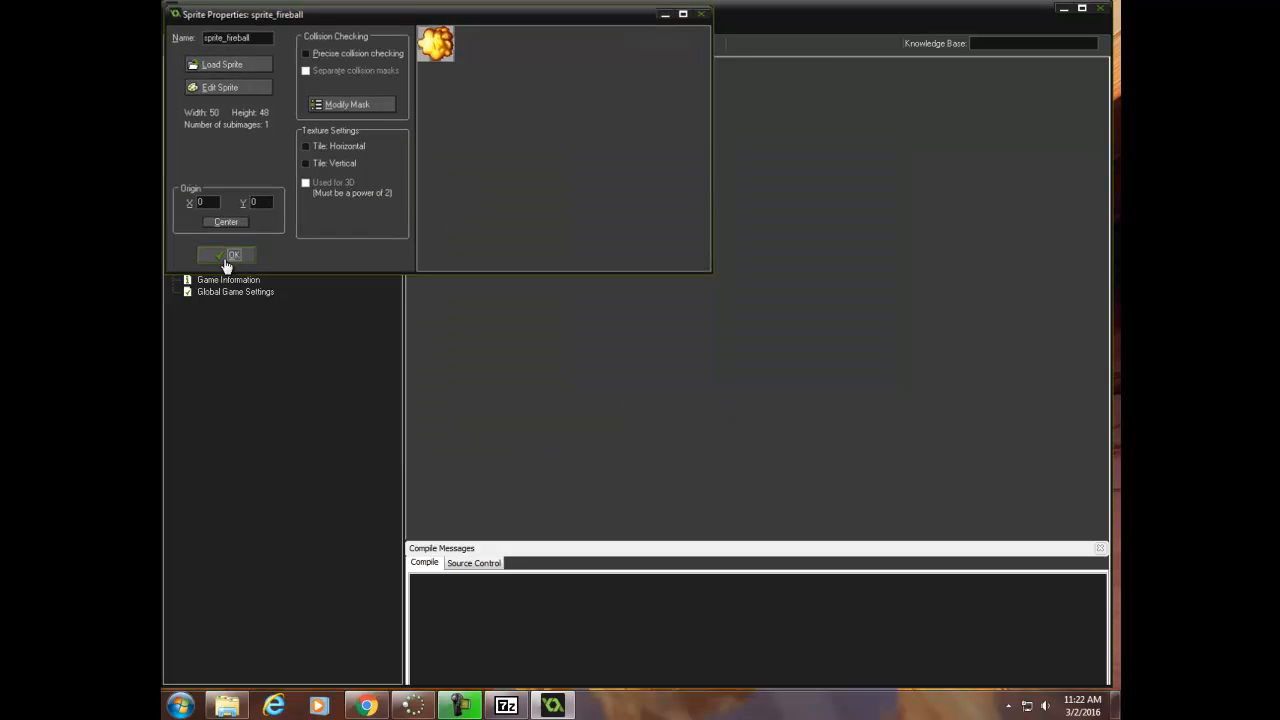
left_click(228, 258)
Step: Create another sprite in the Sprites group and name it sprite_evilbaby
right_click(205, 64)
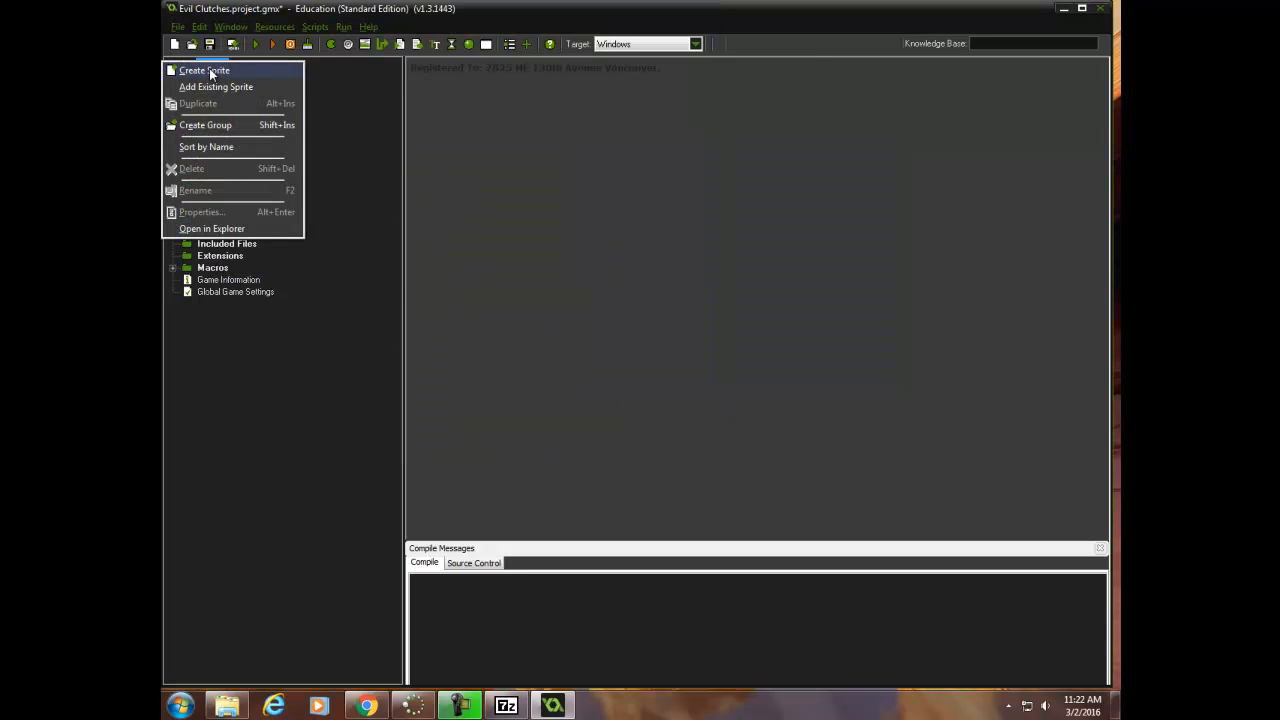
left_click(209, 70)
left_click(242, 36)
key("BackSpace")
type("_evil ba")
key("BackSpace")
key("BackSpace")
key("BackSpace")
type("baby")
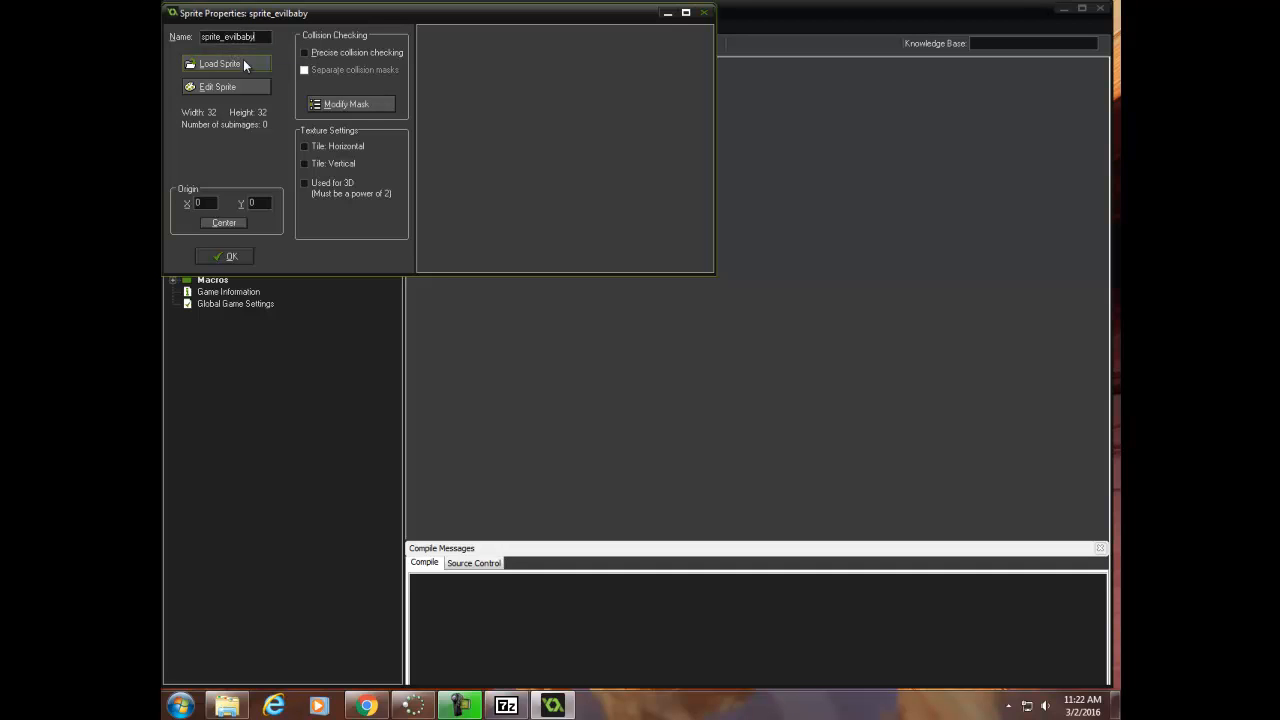
Step: Load the EvilBaby GIF into sprite_evilbaby with its background removed and accept the sprite's properties
left_click(241, 62)
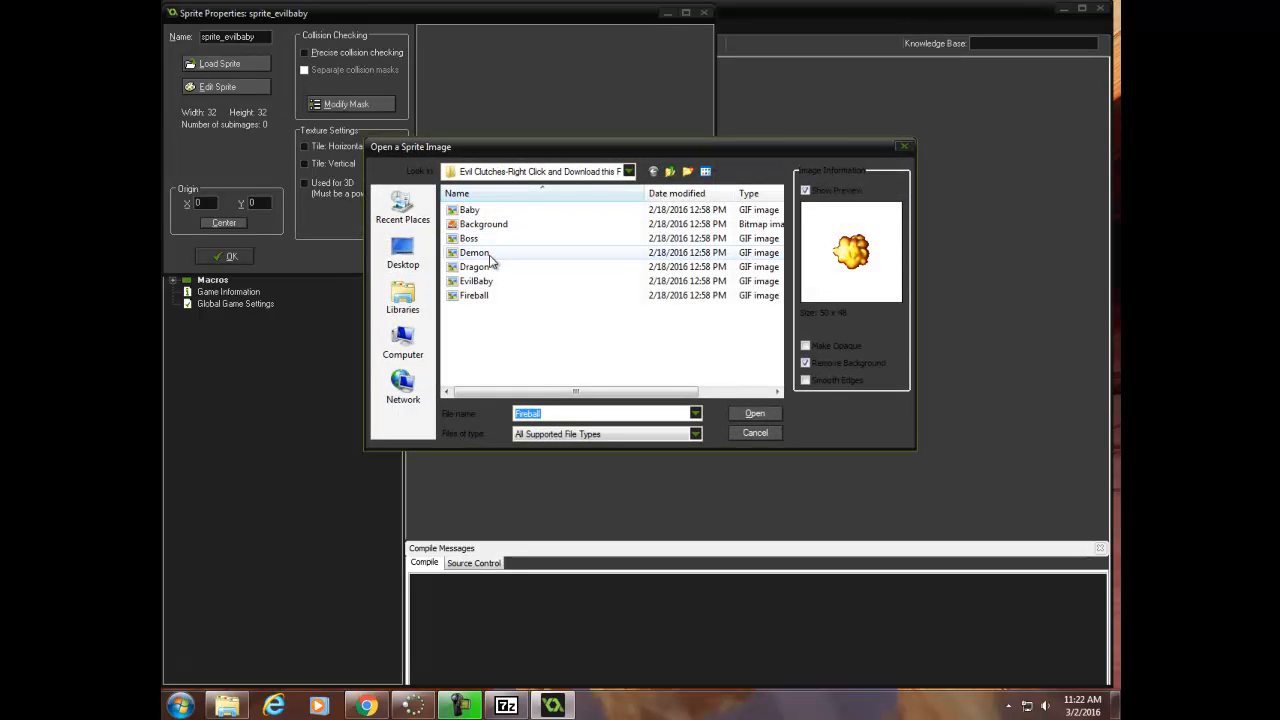
left_click(488, 282)
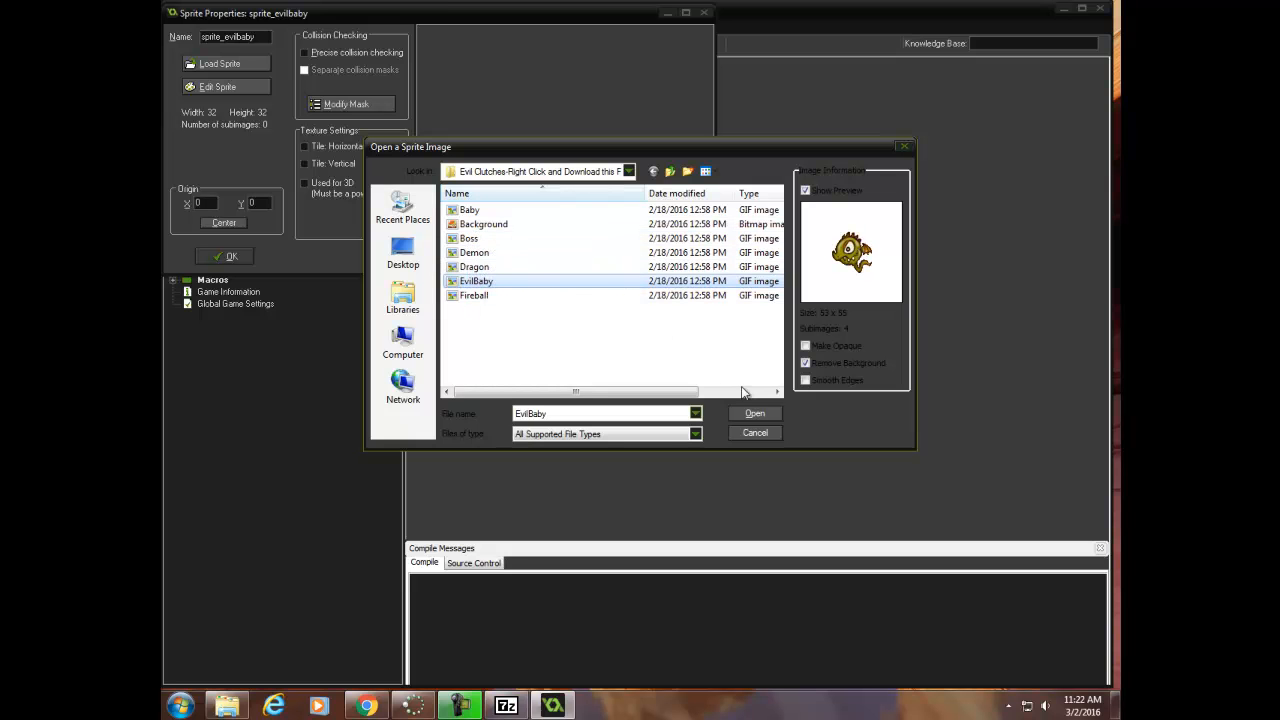
left_click(764, 414)
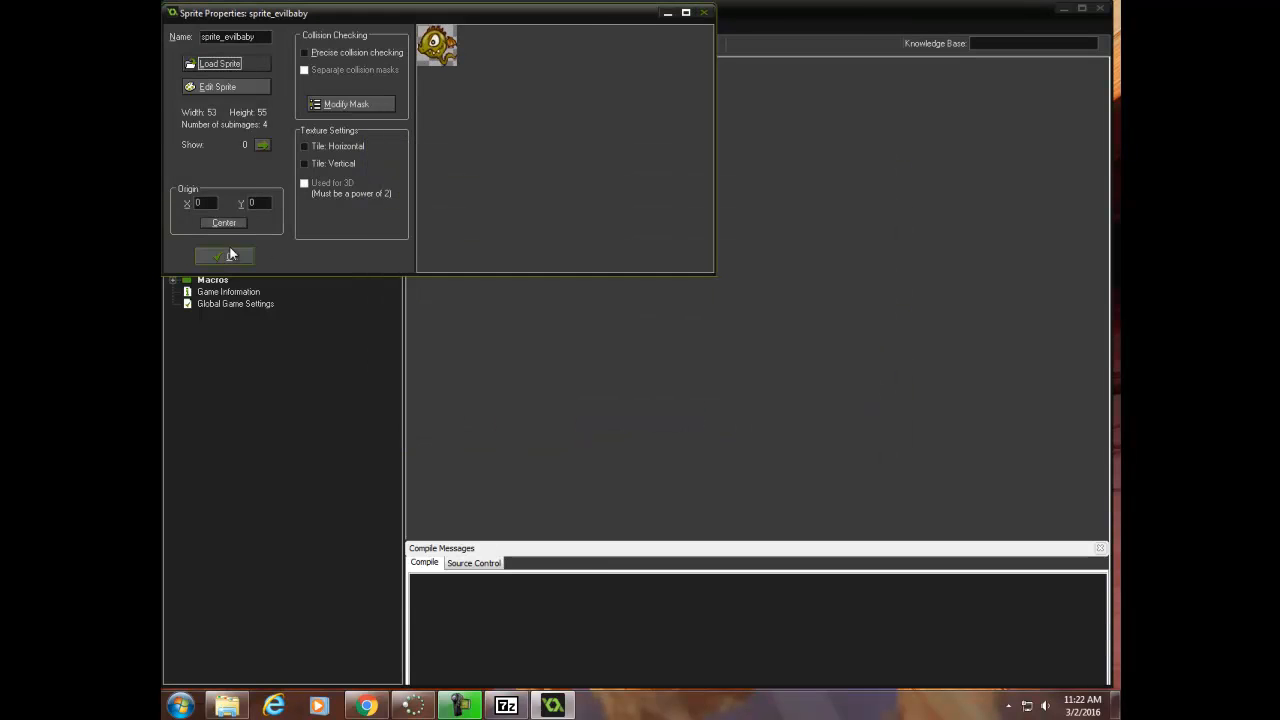
left_click(229, 254)
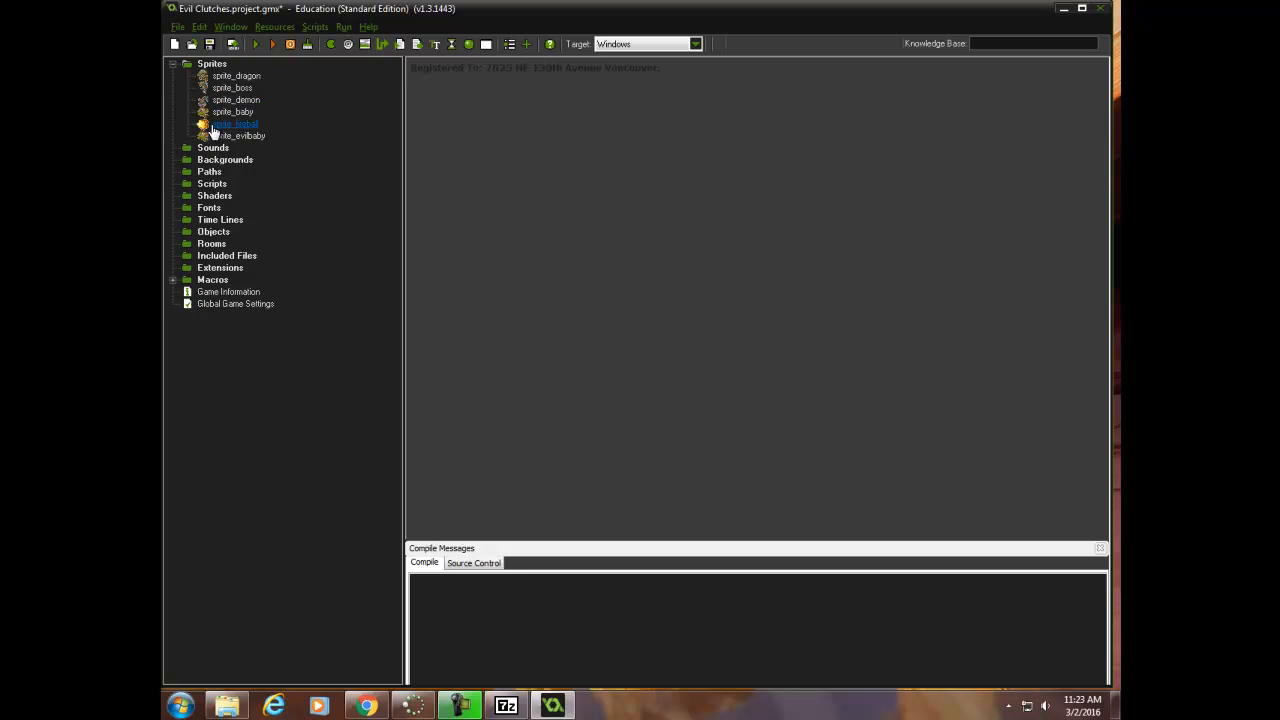
Step: Create a new object in the Objects group, name it object_boss and assign sprite_boss as its sprite
right_click(212, 235)
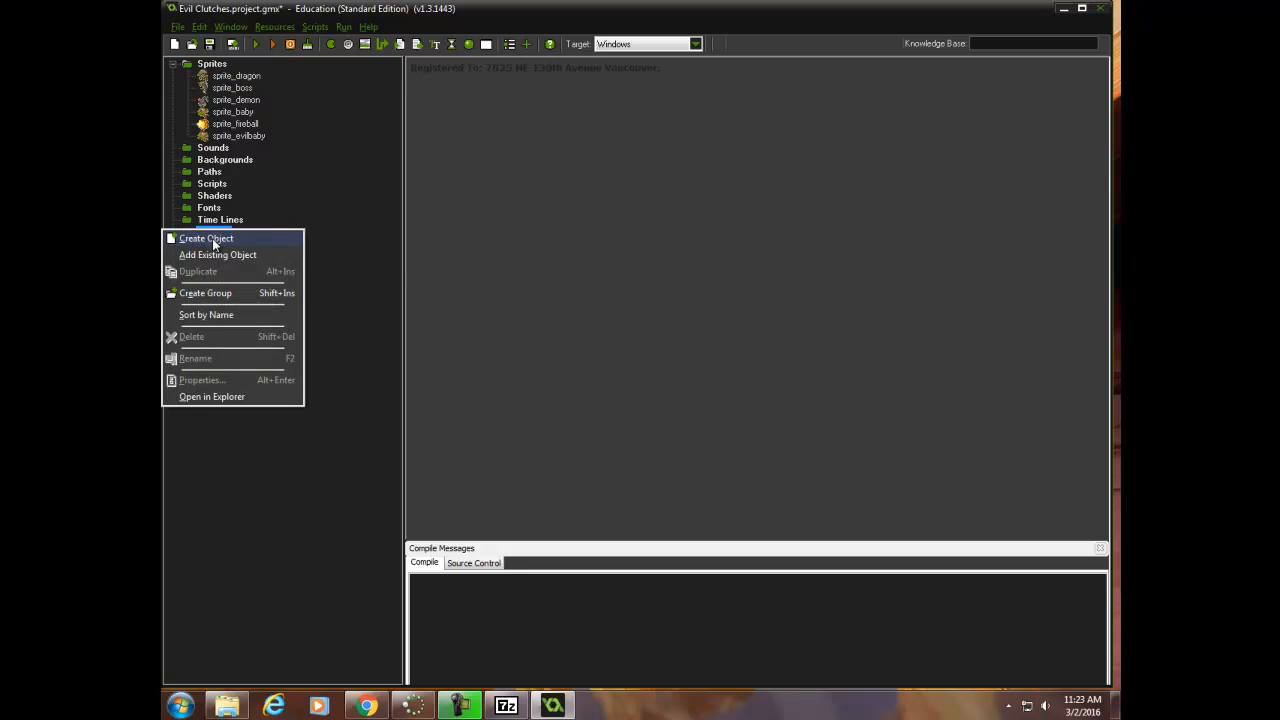
left_click(212, 238)
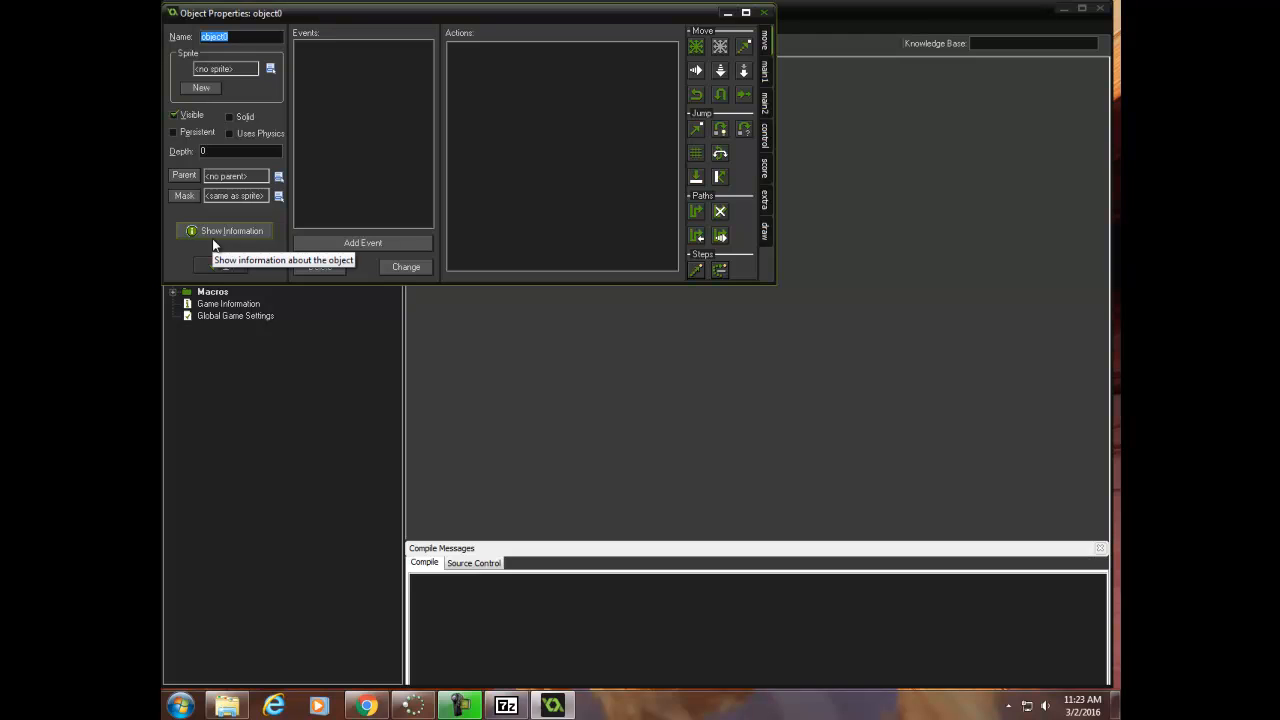
left_click(236, 37)
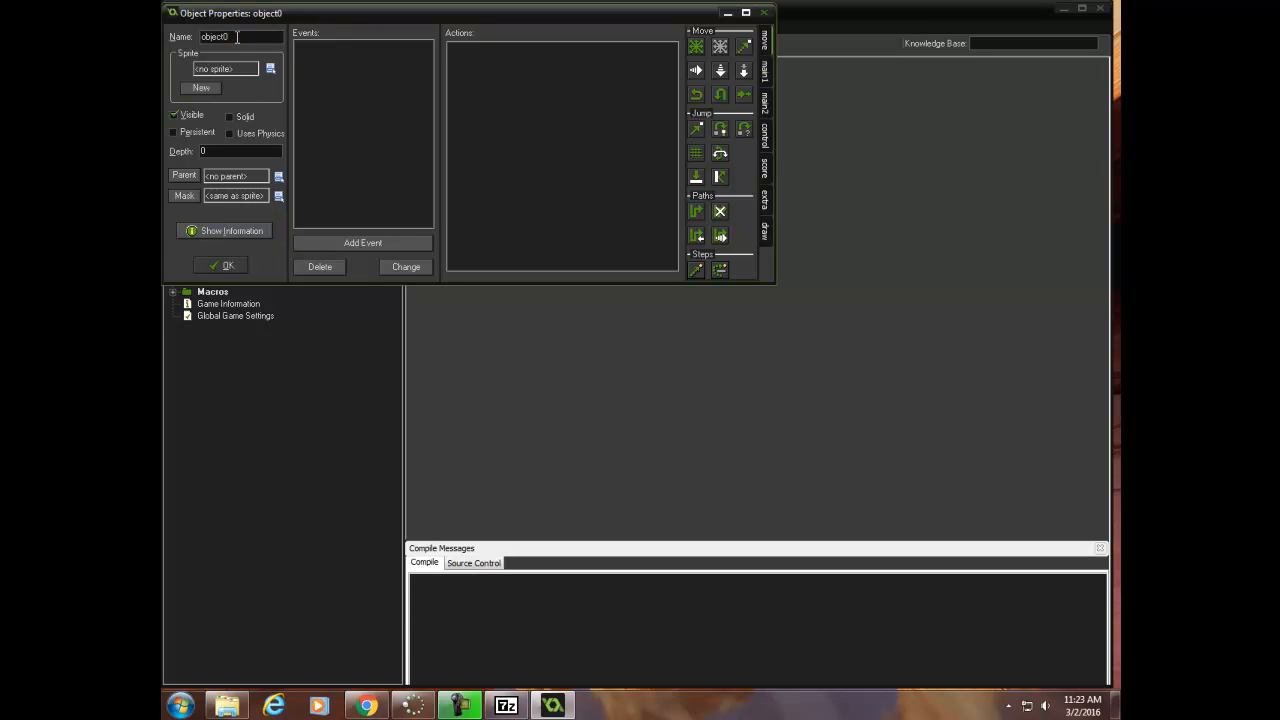
key("BackSpace")
type("_boss")
left_click(270, 69)
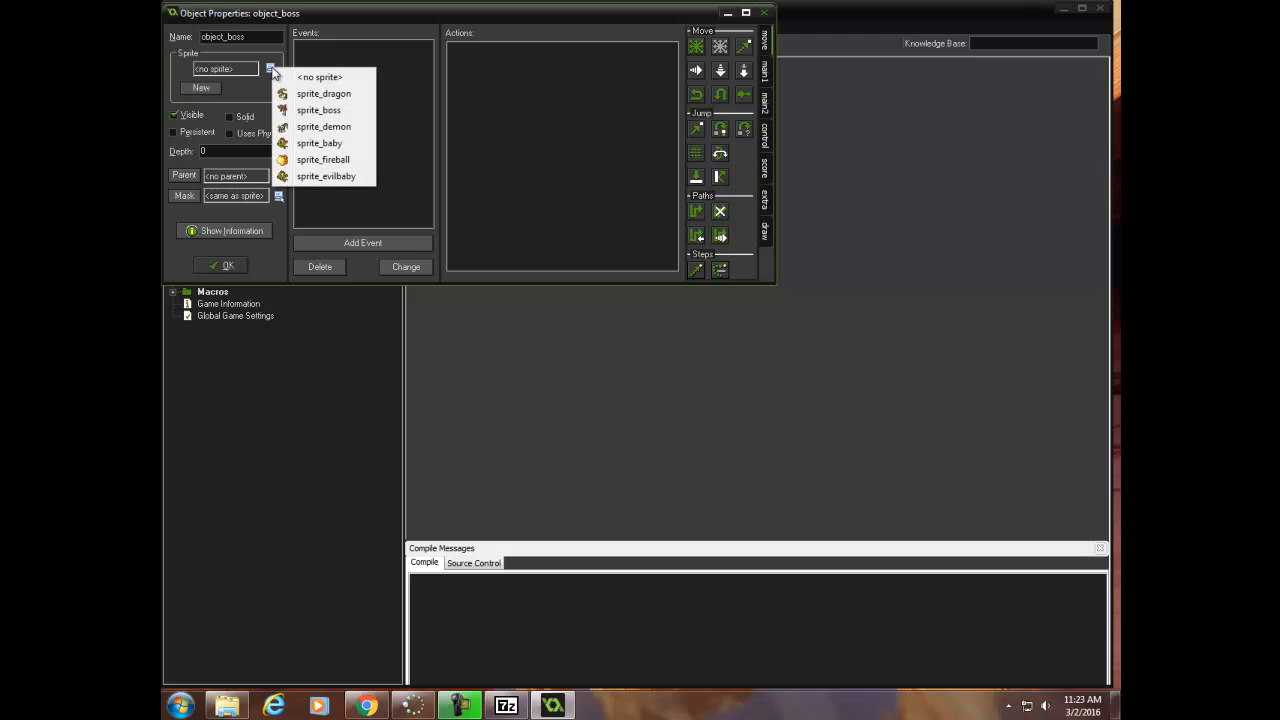
left_click(316, 110)
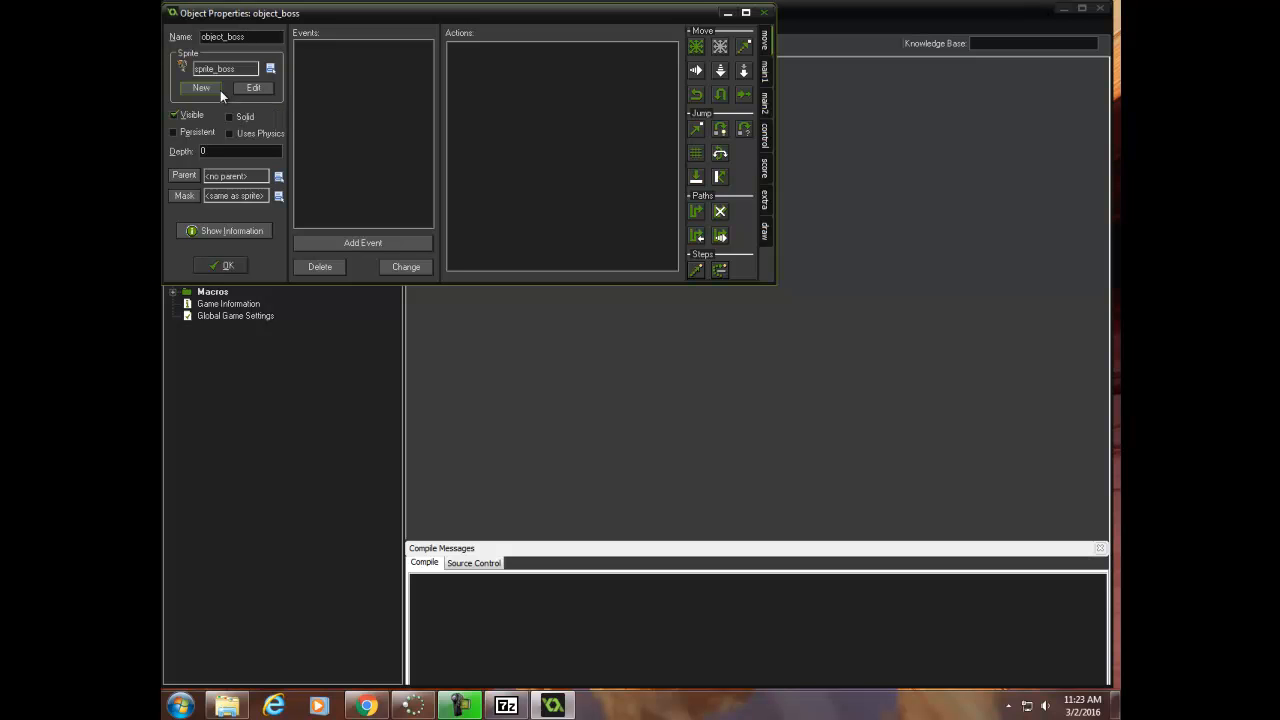
Step: Add a Create event to object_boss and place a Move Fixed action in it
left_click(360, 242)
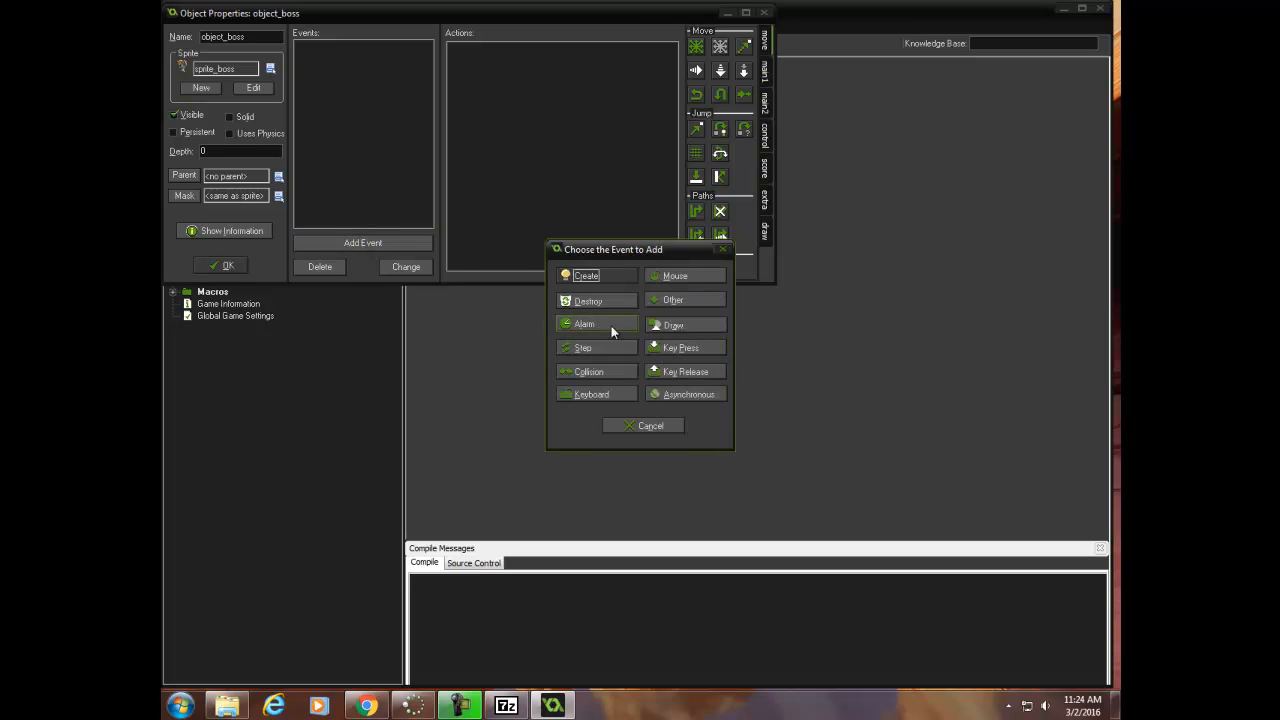
left_click(724, 250)
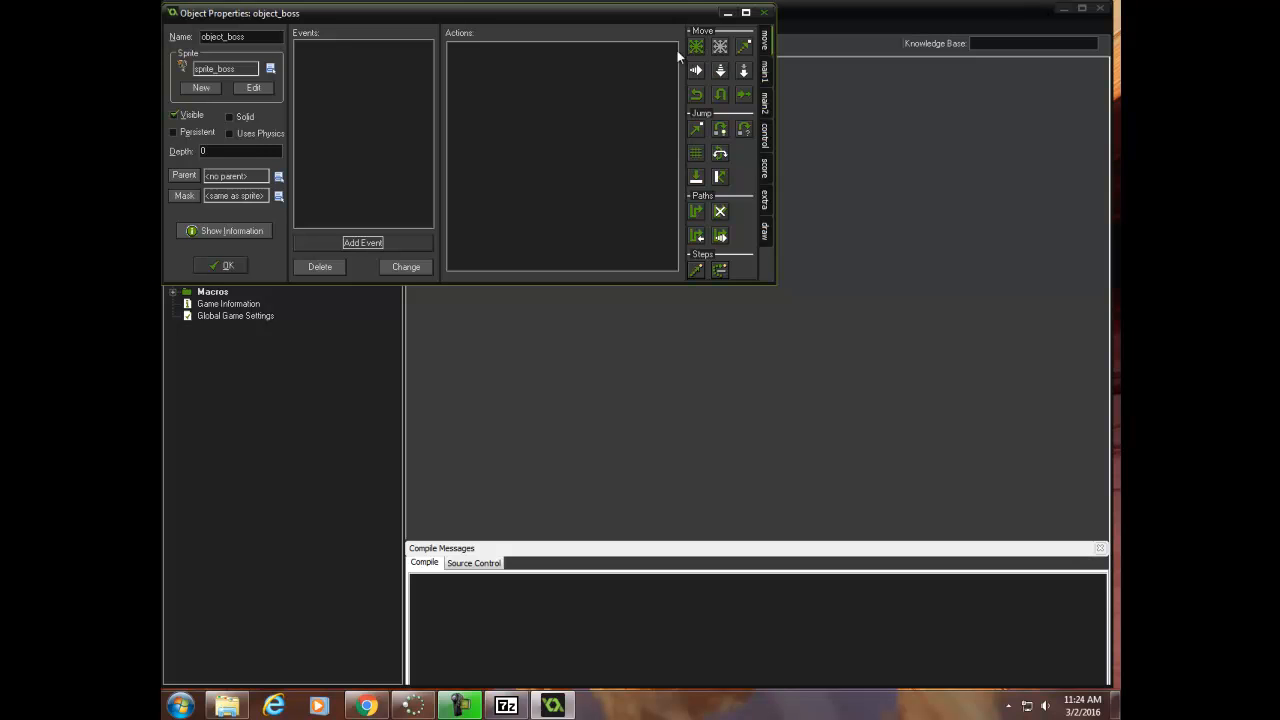
left_click(360, 242)
left_click(586, 276)
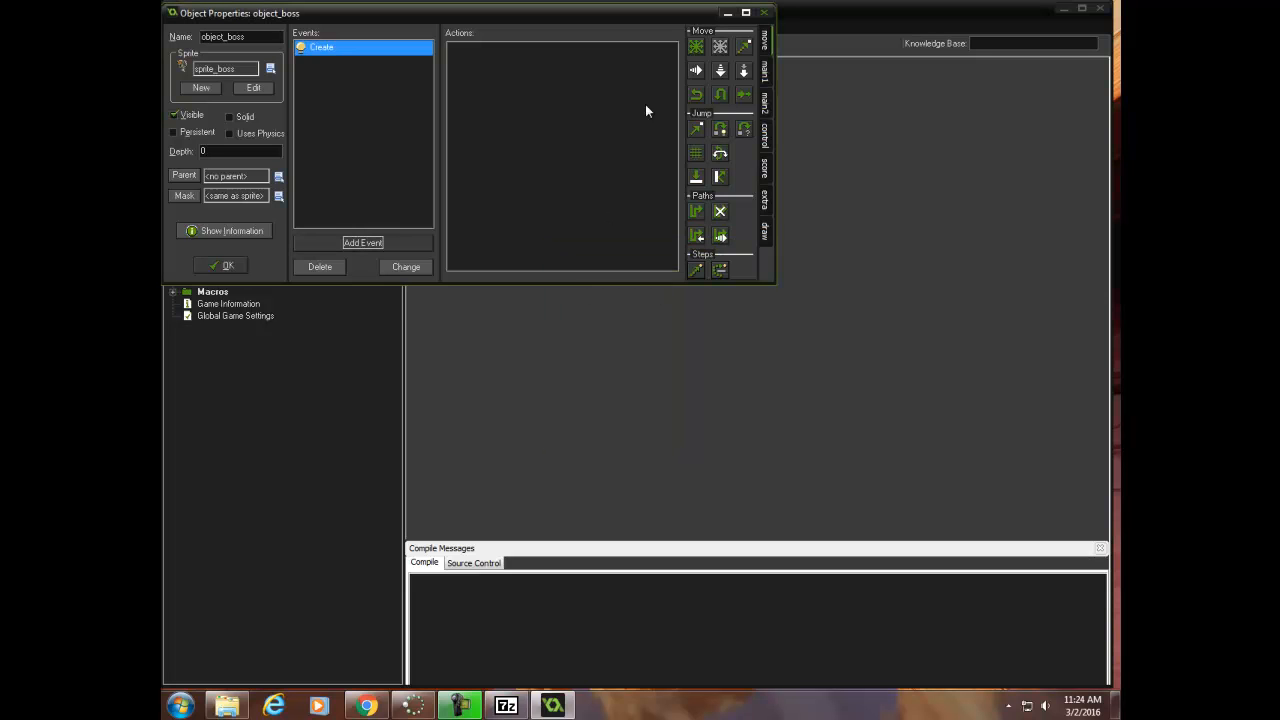
left_click_drag(695, 47, 570, 90)
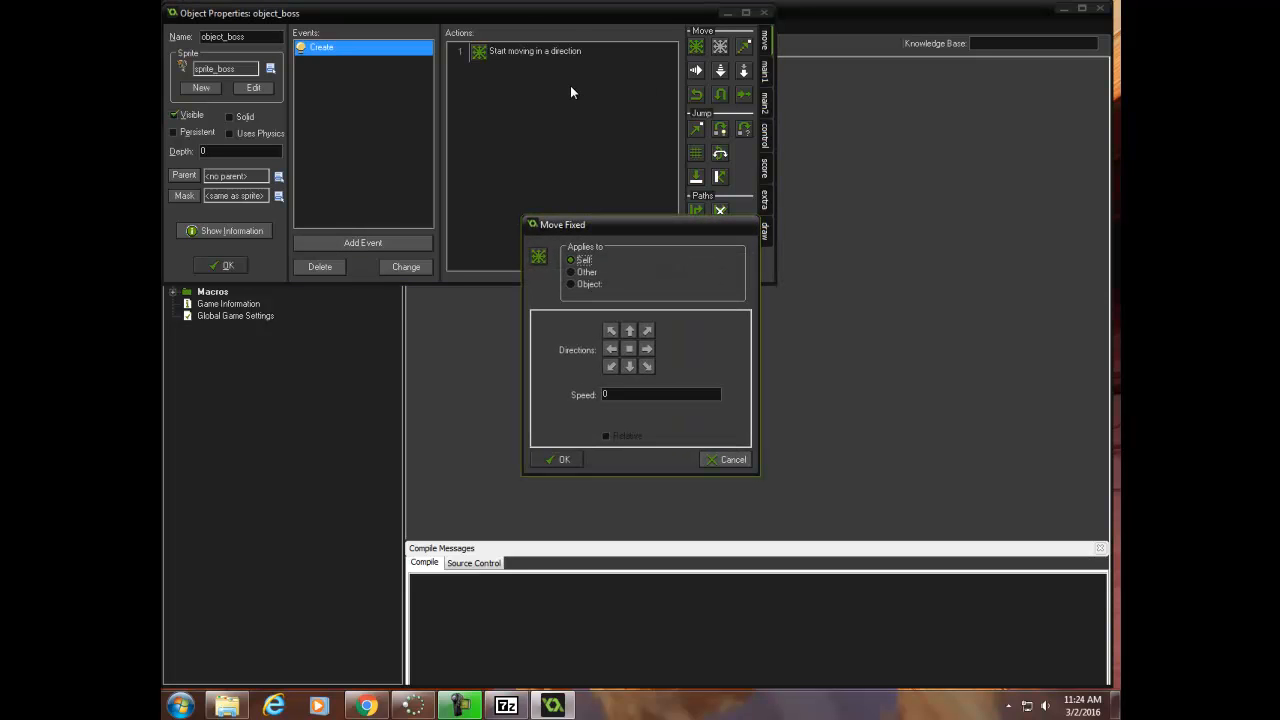